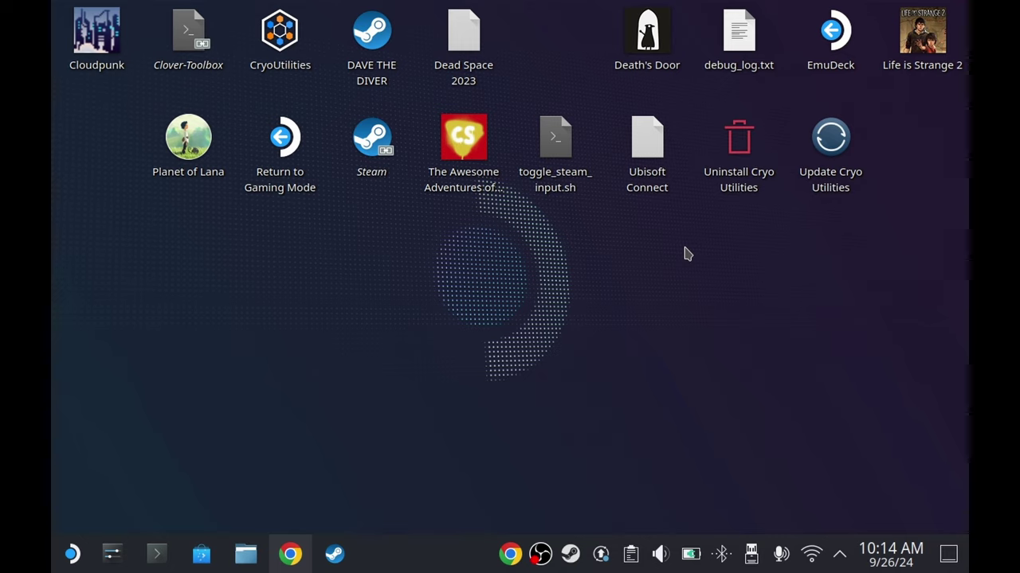
- Open Konsole and run passwd to set a new password for the user account
left_click(157, 555)
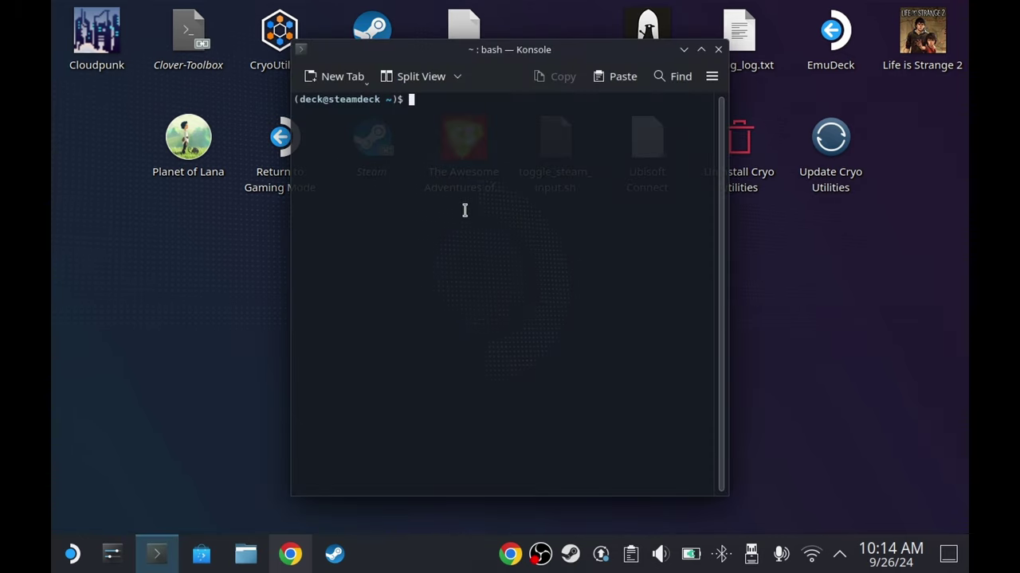
type("passwd")
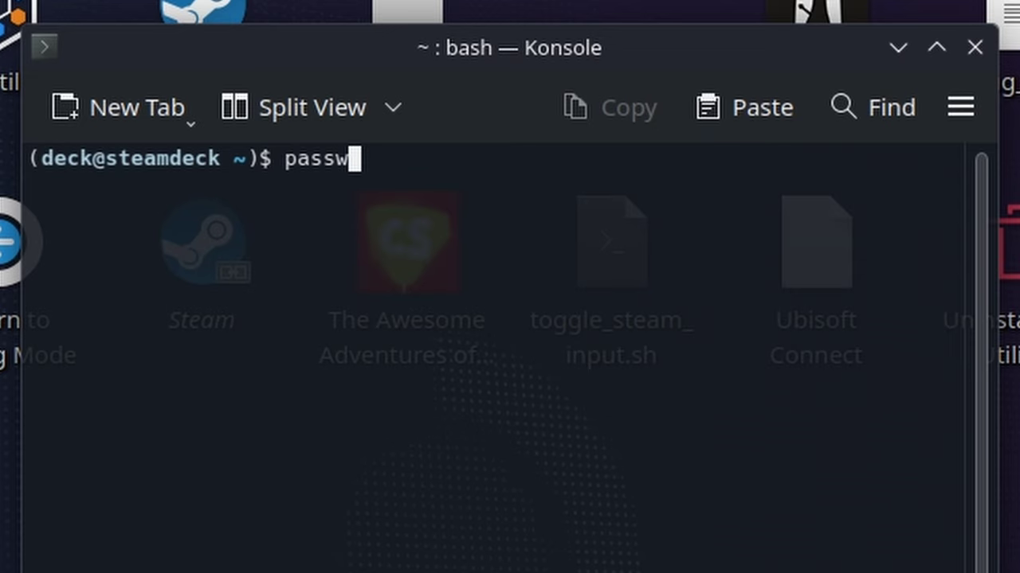
key("Return")
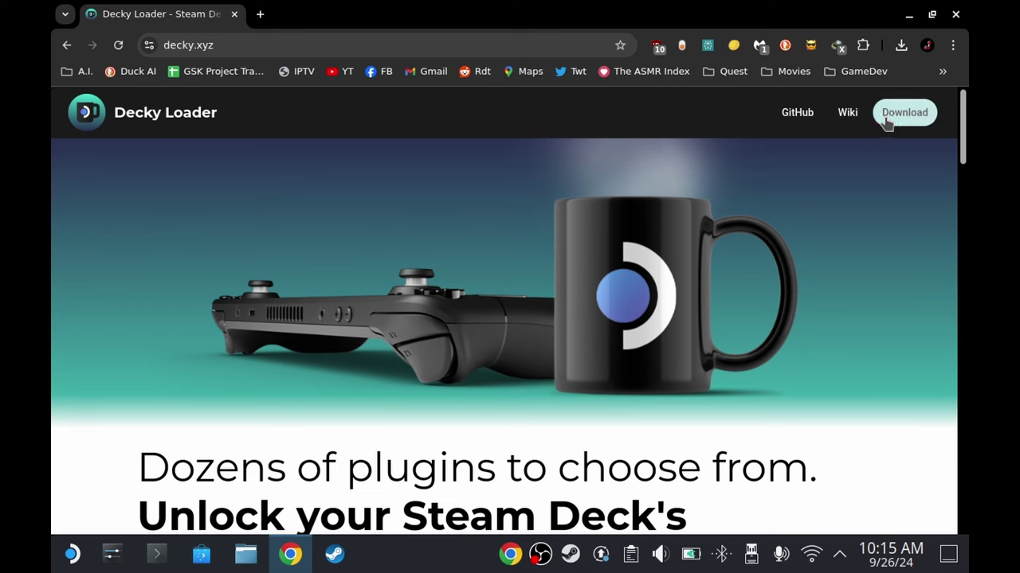
- Download decky_installer.desktop from decky.xyz and save it to disk
left_click(892, 118)
left_click(670, 419)
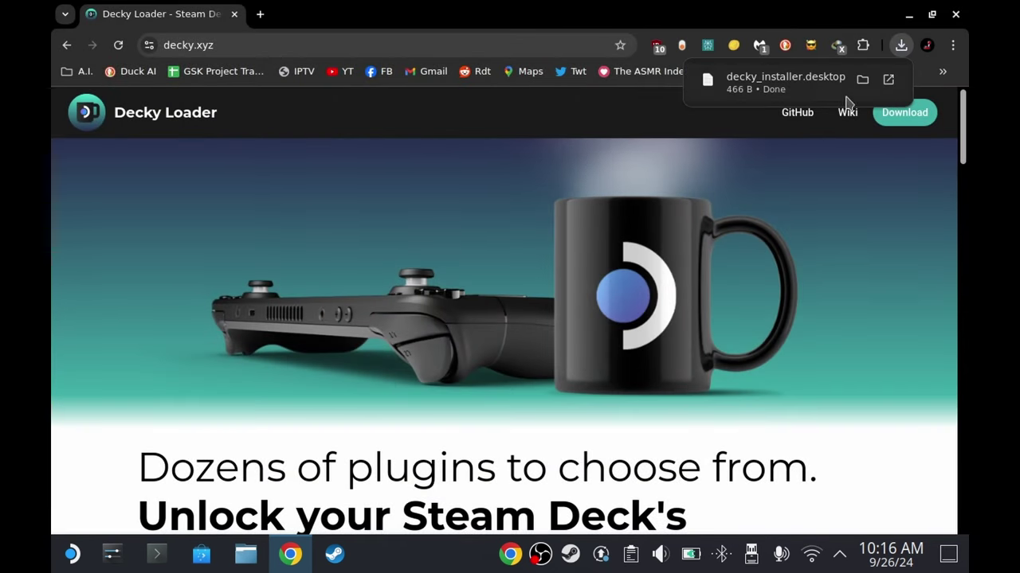
- Close Chrome, then launch decky_installer.desktop from Downloads in Dolphin and let it run
left_click(966, 14)
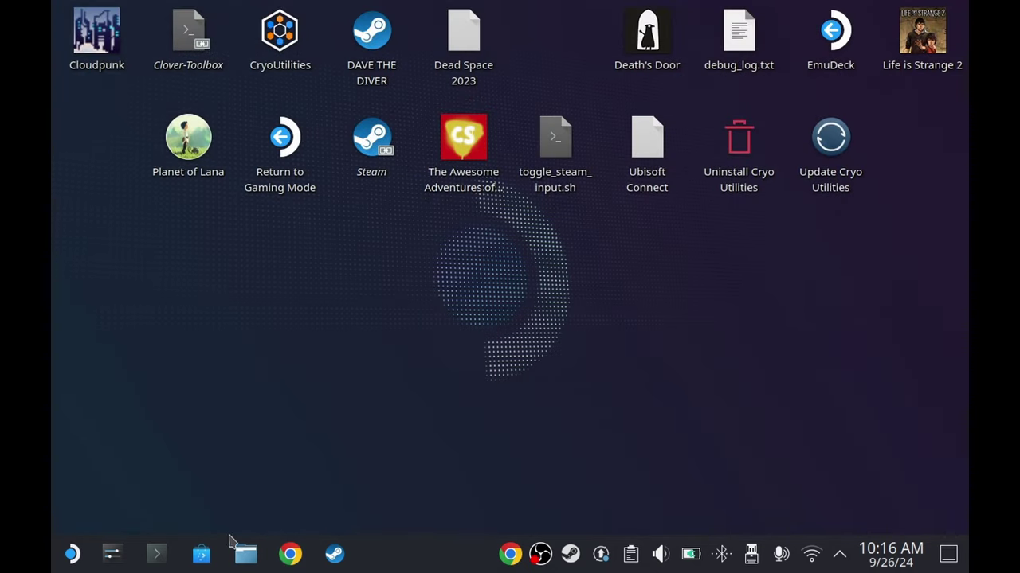
left_click(248, 551)
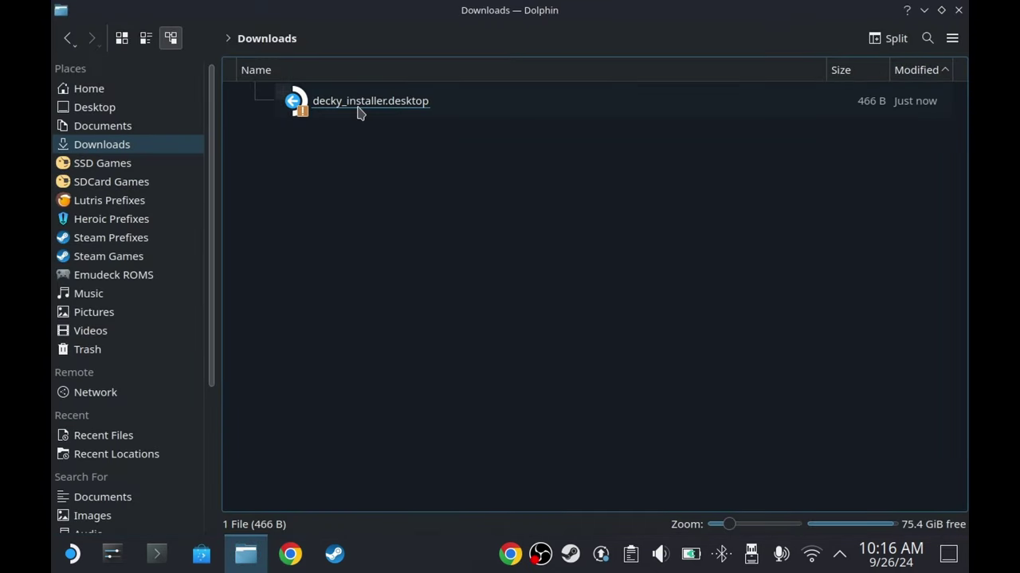
double_click(359, 102)
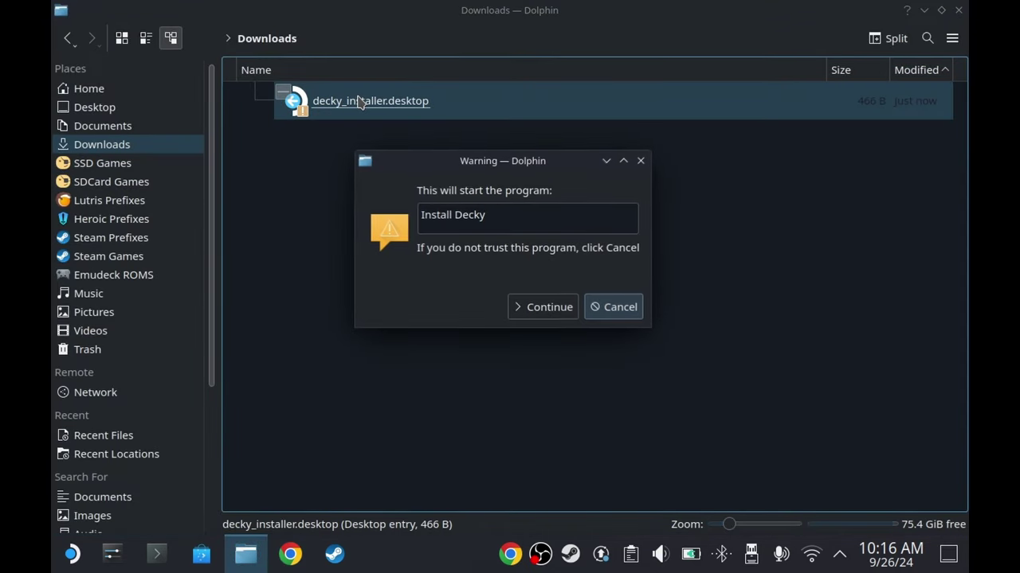
left_click(547, 308)
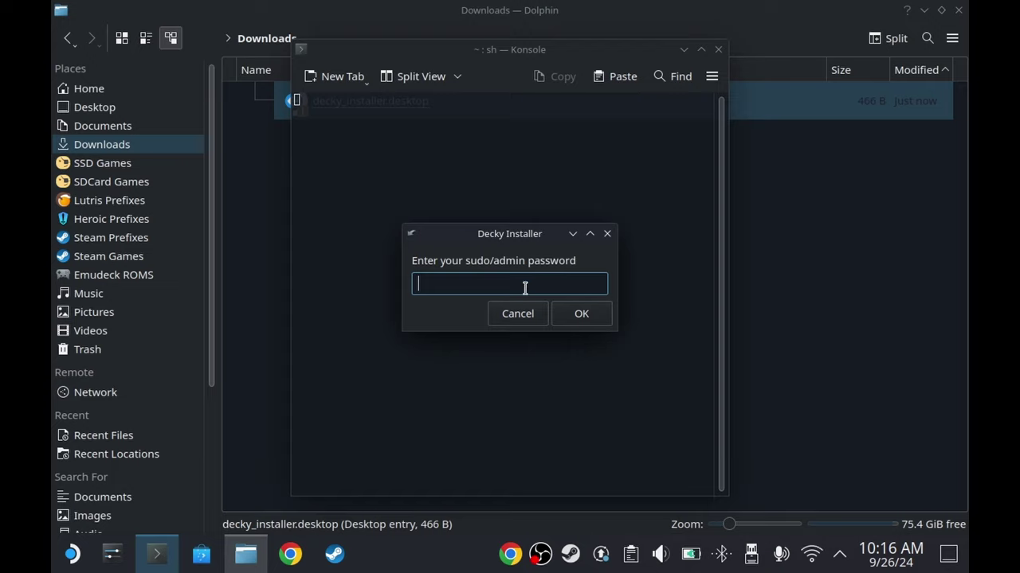
- Enter the sudo password, install the release branch, and close Dolphin after it finishes
type("••")
left_click(576, 317)
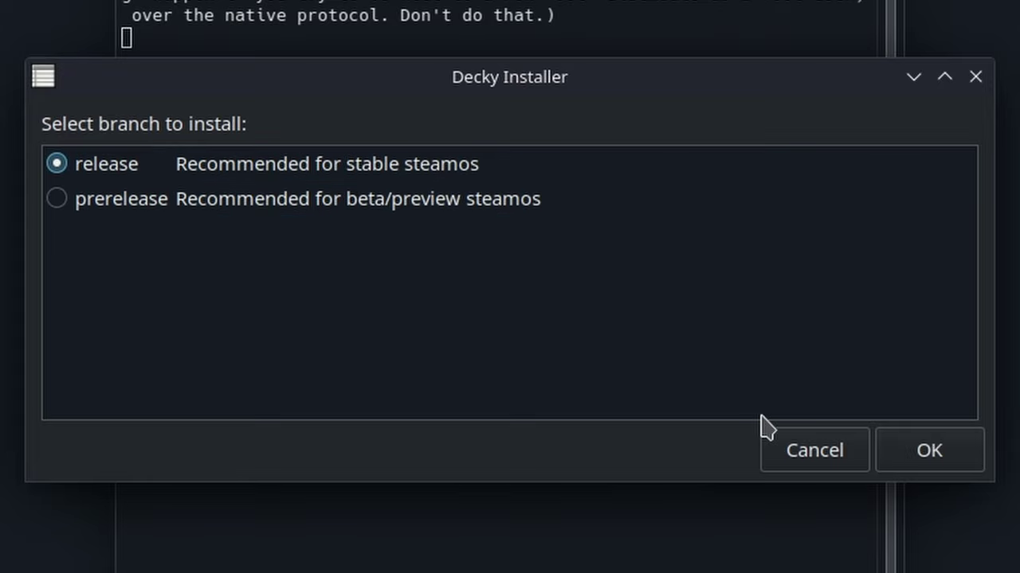
left_click(924, 449)
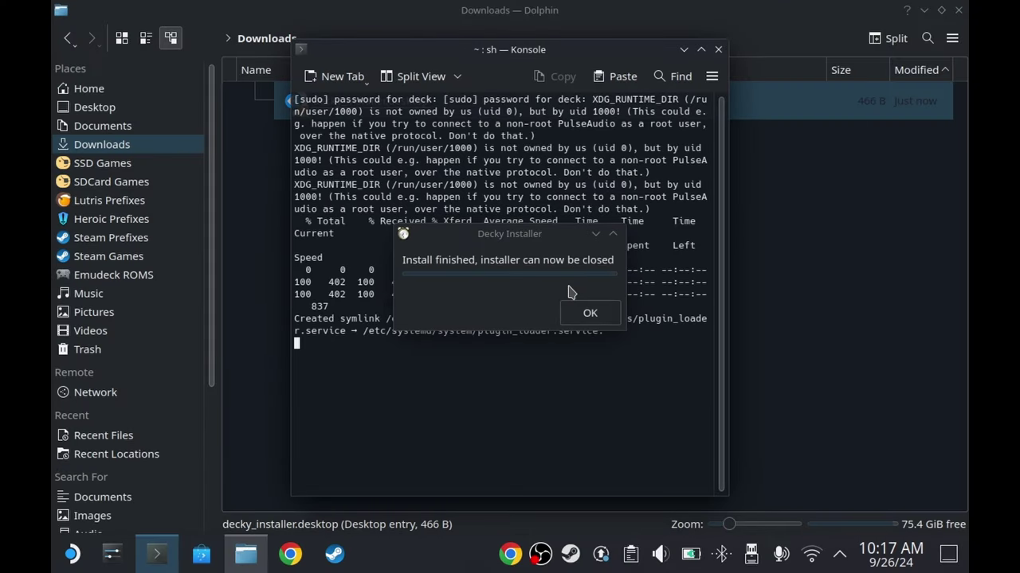
left_click(589, 312)
left_click(958, 9)
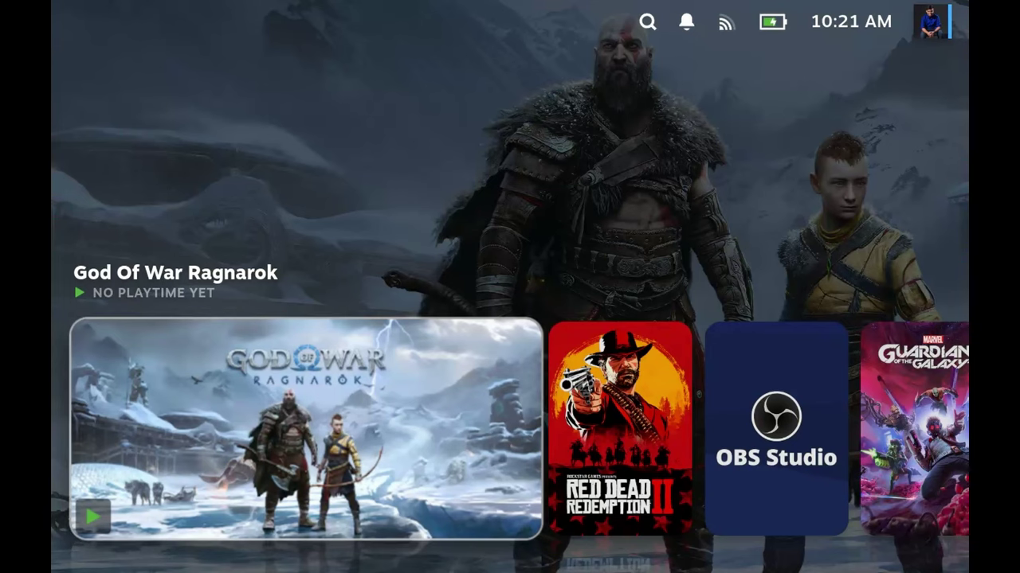
- In the Quick Access Decky tab, scroll through installed plugins and enter the plugin store
key("ctrl+2")
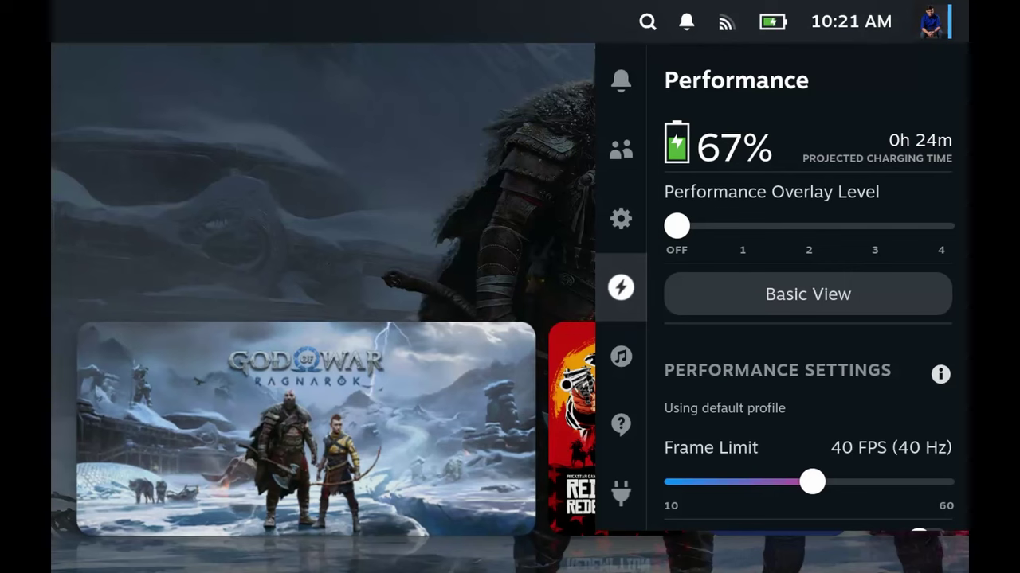
key("Down")
key("Down")
key("Down")
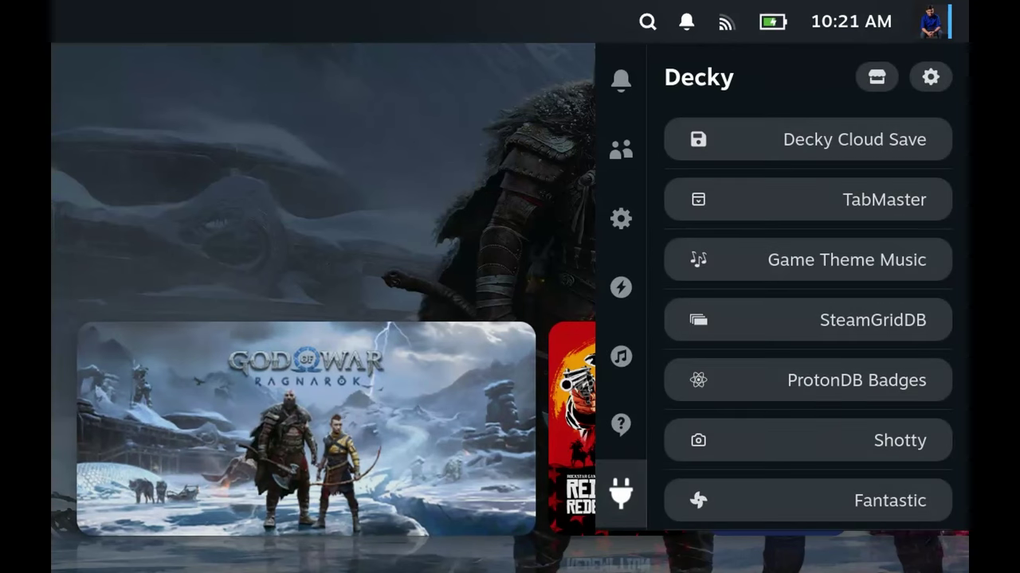
key("Right")
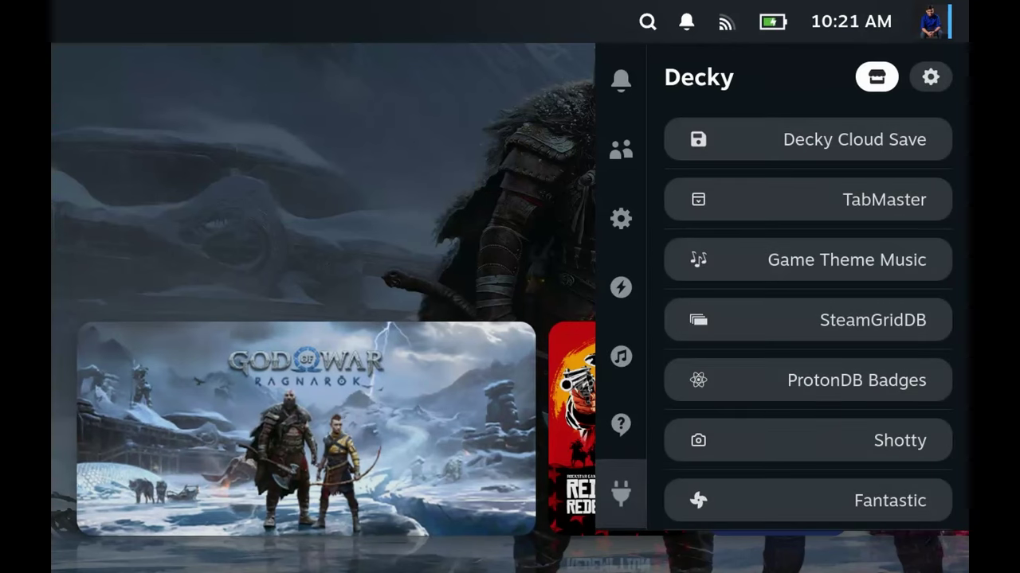
key("Down")
key("Down")
key("Down")
key("Down")
key("Down")
key("Down")
key("Down")
key("Down")
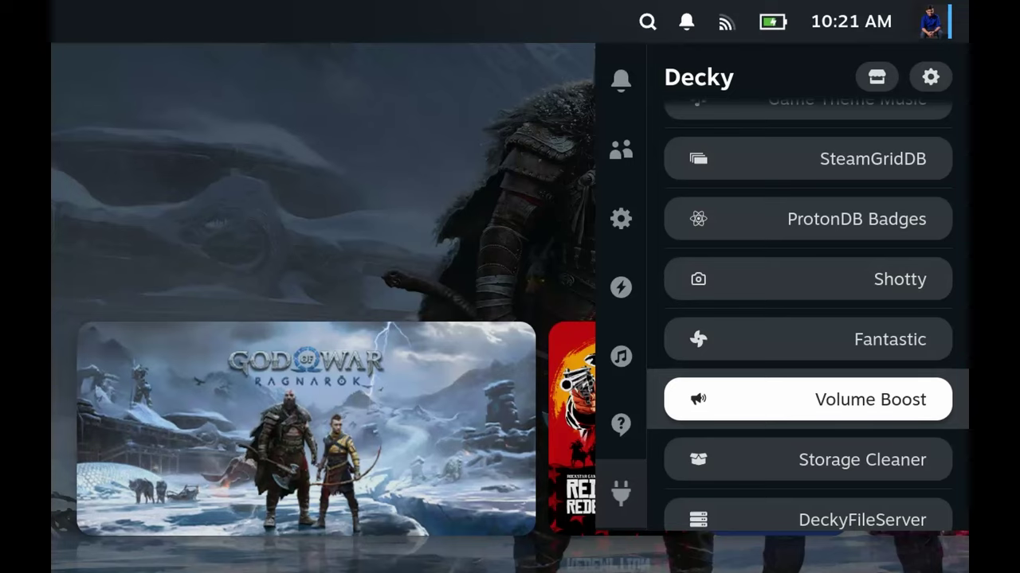
key("Down")
key("Down")
key("Down")
key("Up")
key("Up")
key("Up")
key("Up")
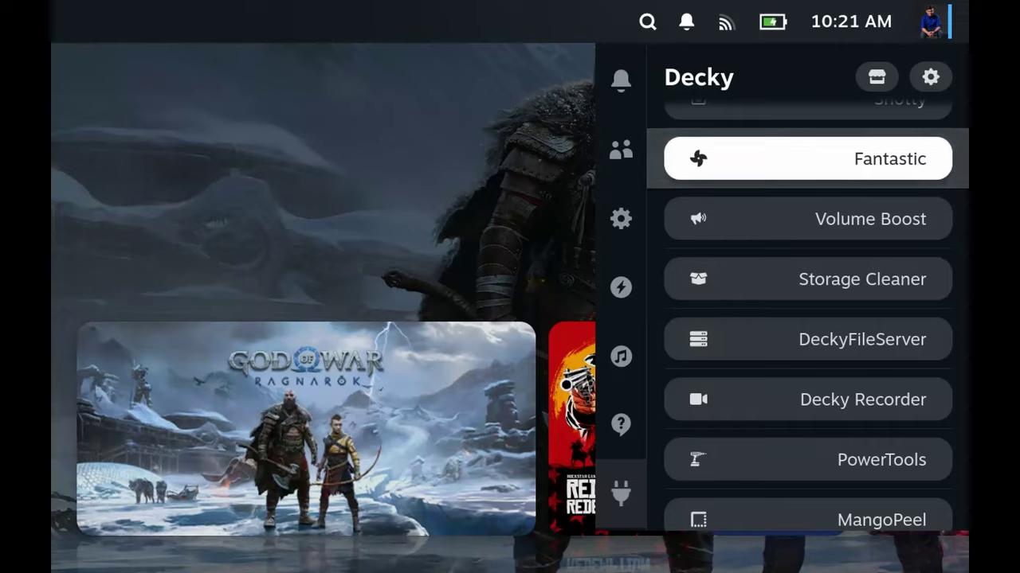
key("Up")
key("Up")
key("Up")
key("Up")
key("Up")
key("Up")
key("Up")
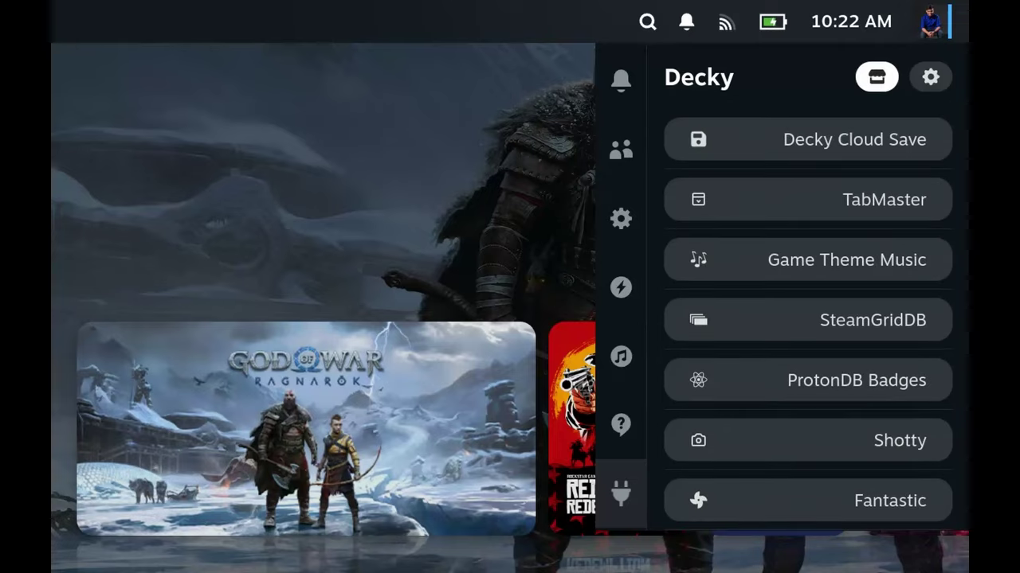
key("Return")
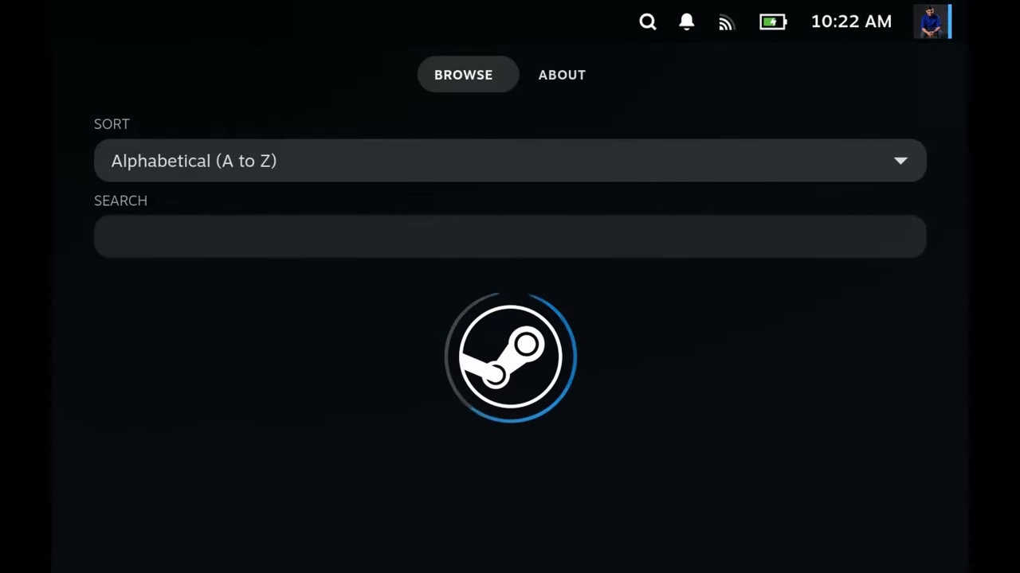
- Search the plugin store for 'nons' and install NonSteamLaunchers 1.0.0
key("Down")
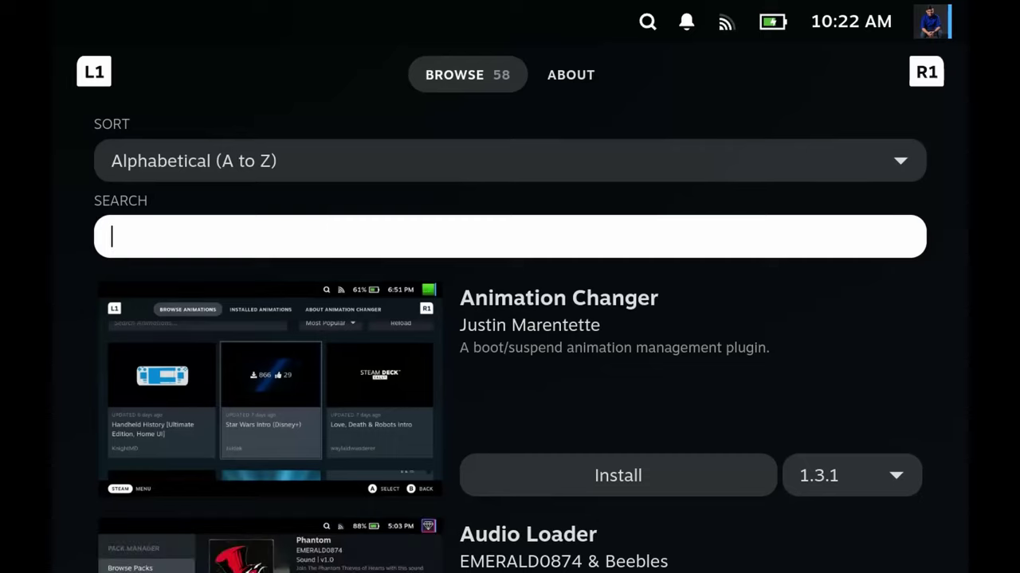
key("Return")
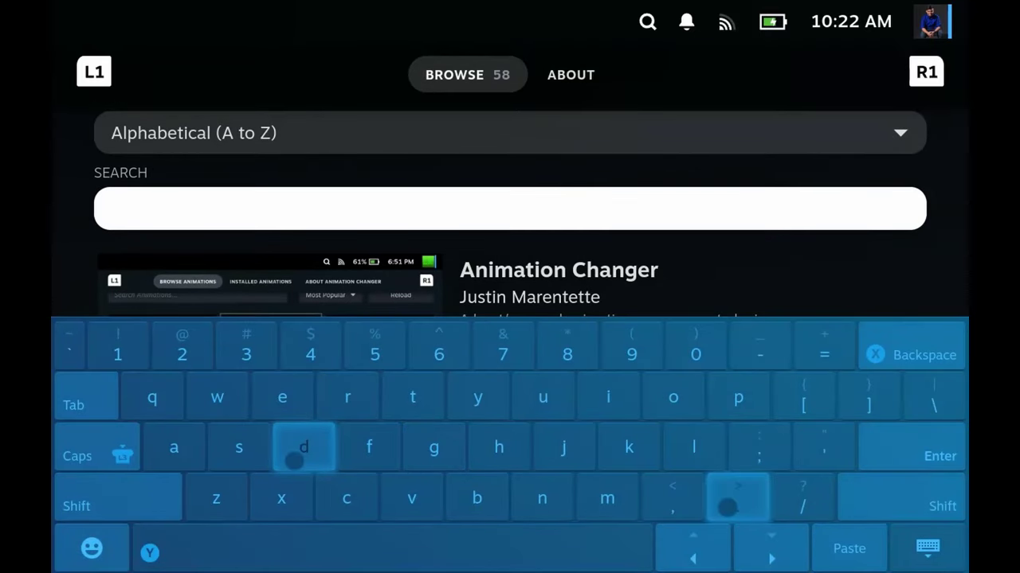
type("no")
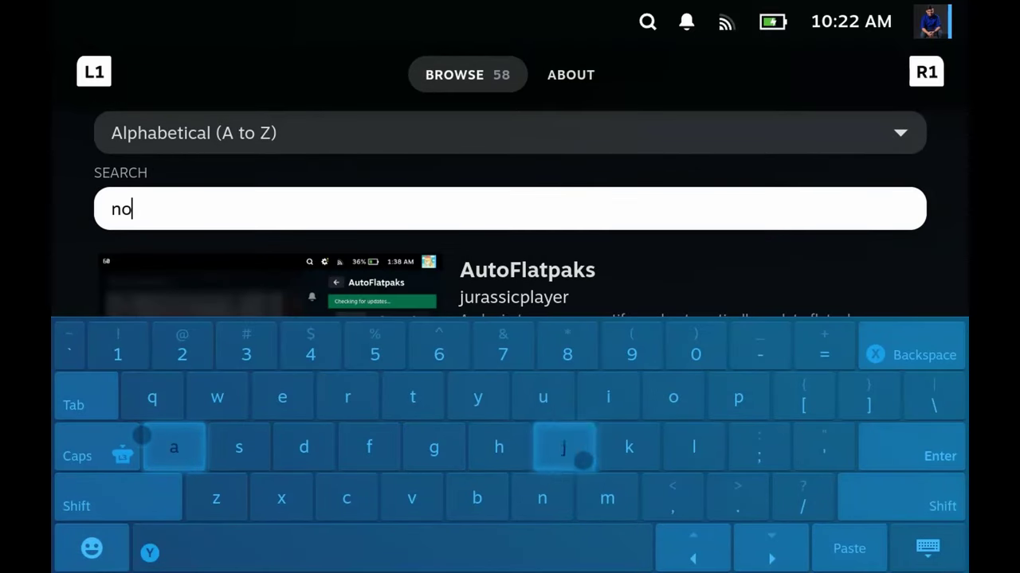
type("ns")
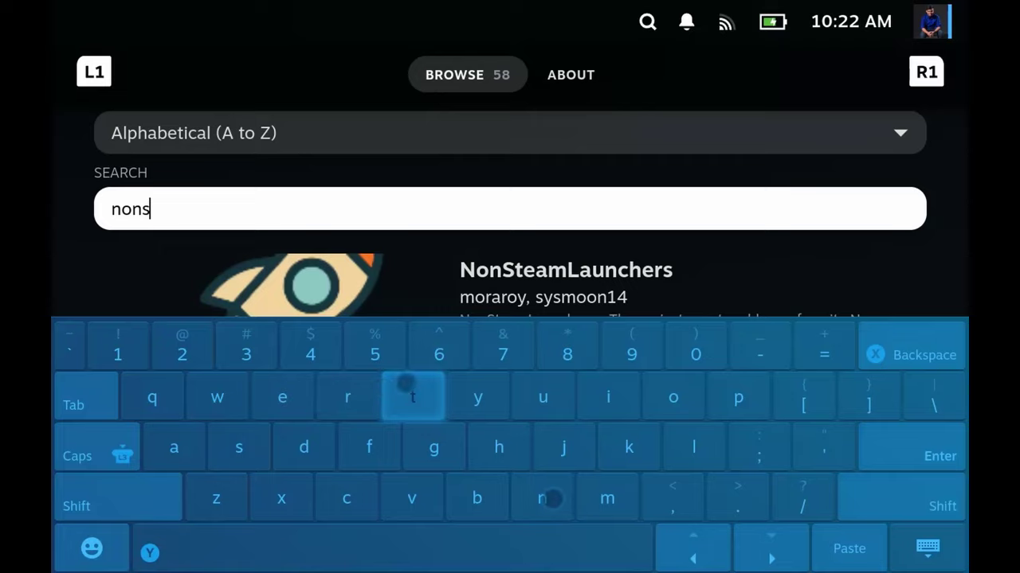
left_click(927, 547)
key("Down")
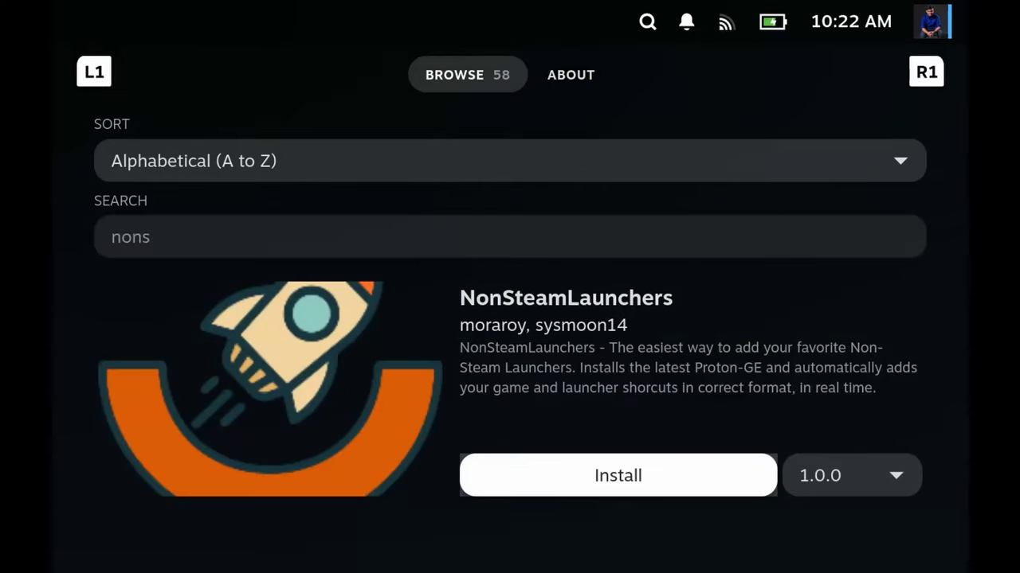
key("Return")
key("Return")
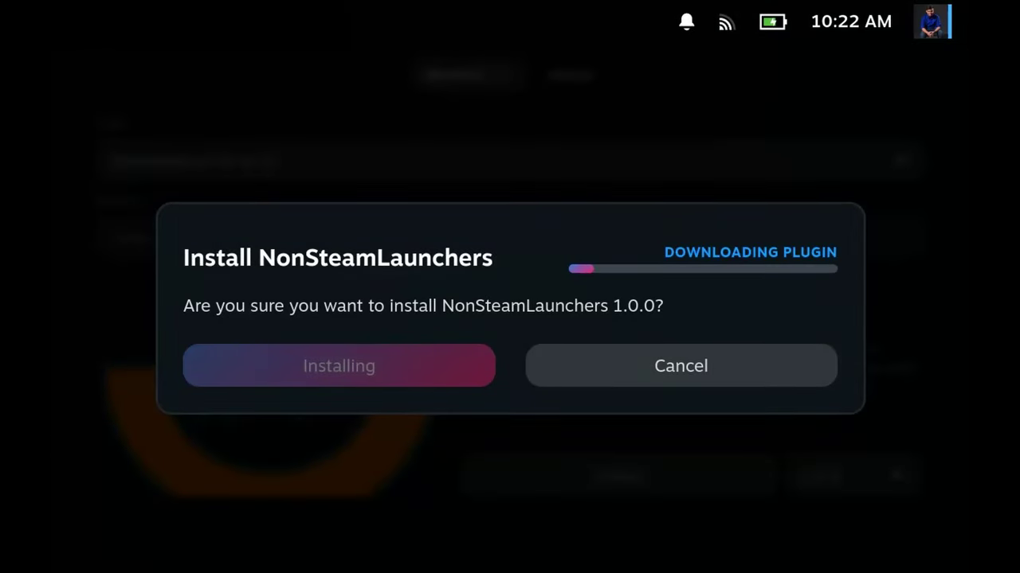
- Reopen the Decky plugin list and scroll through it to see NonSteamLaunchers installed
key("ctrl+2")
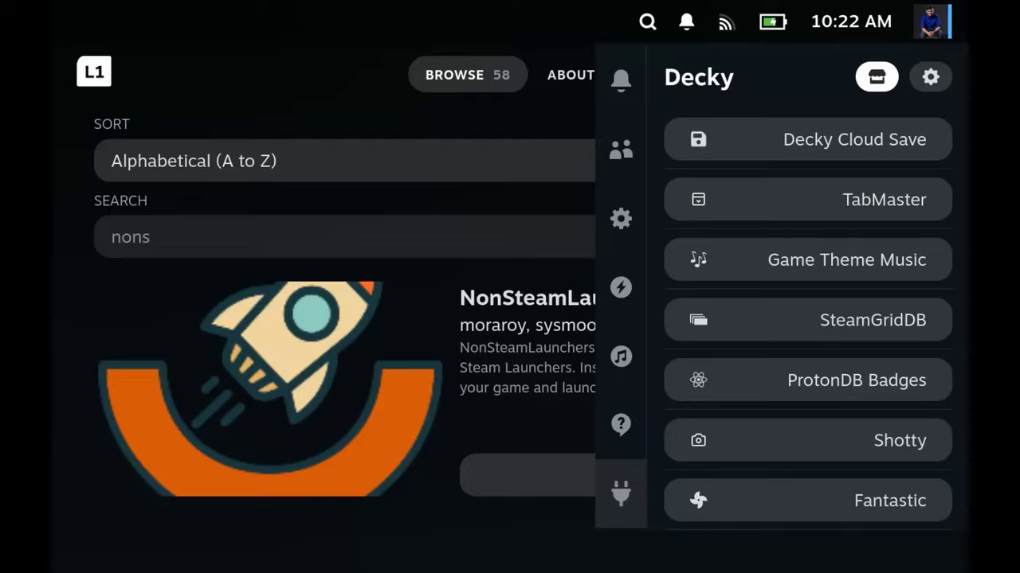
key("Right")
key("Down")
key("Down")
key("Down")
key("Down")
key("Down")
key("Down")
key("Down")
key("Down")
key("Down")
key("Down")
key("Down")
key("Down")
key("Down")
key("Down")
key("Down")
key("Down")
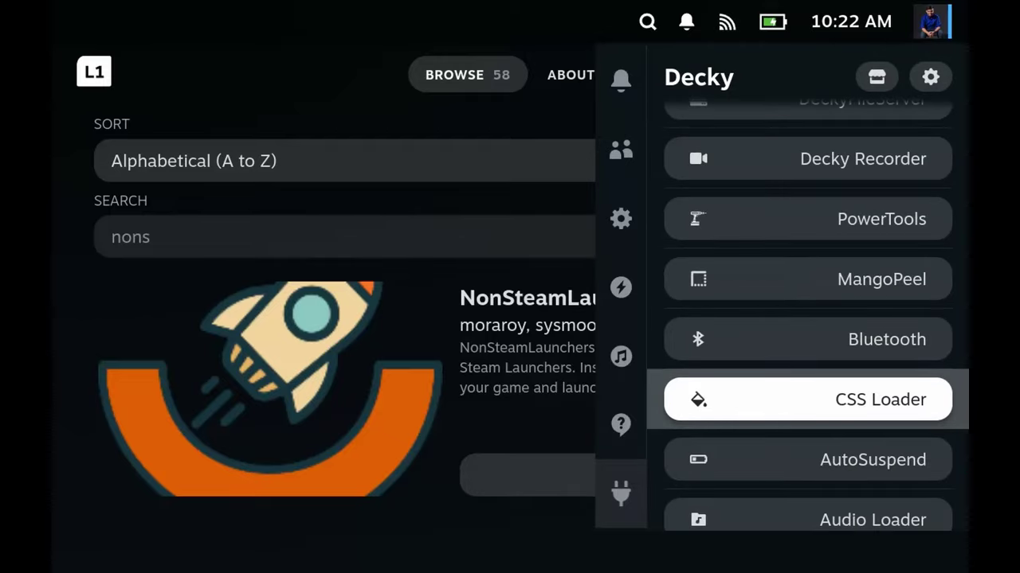
key("Down")
key("Down")
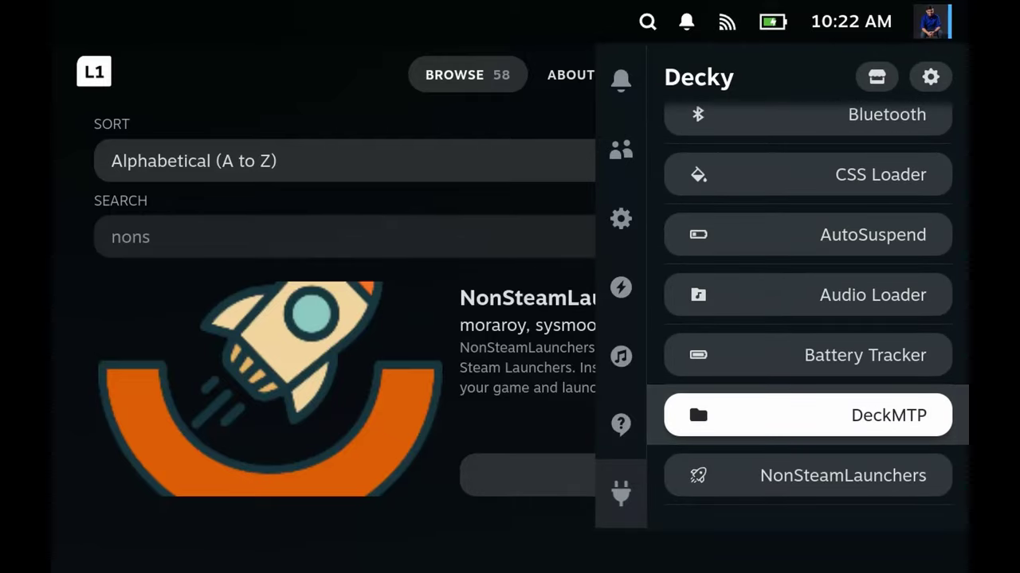
- From the Steam menu, browse the library's 30 Non-Steam game shortcuts
key("ctrl+1")
key("Return")
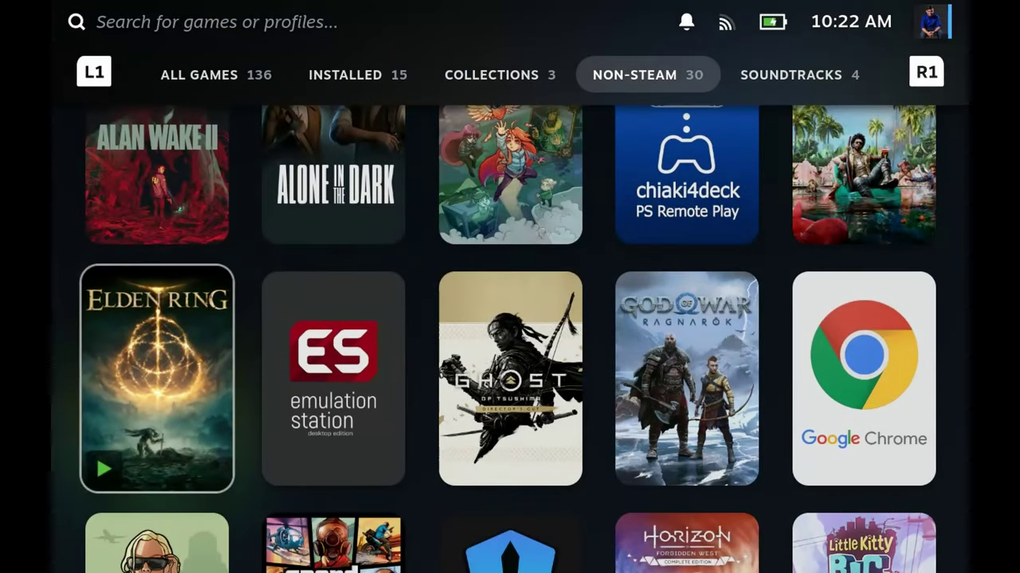
key("Up")
key("Right")
key("Right")
key("Right")
key("Right")
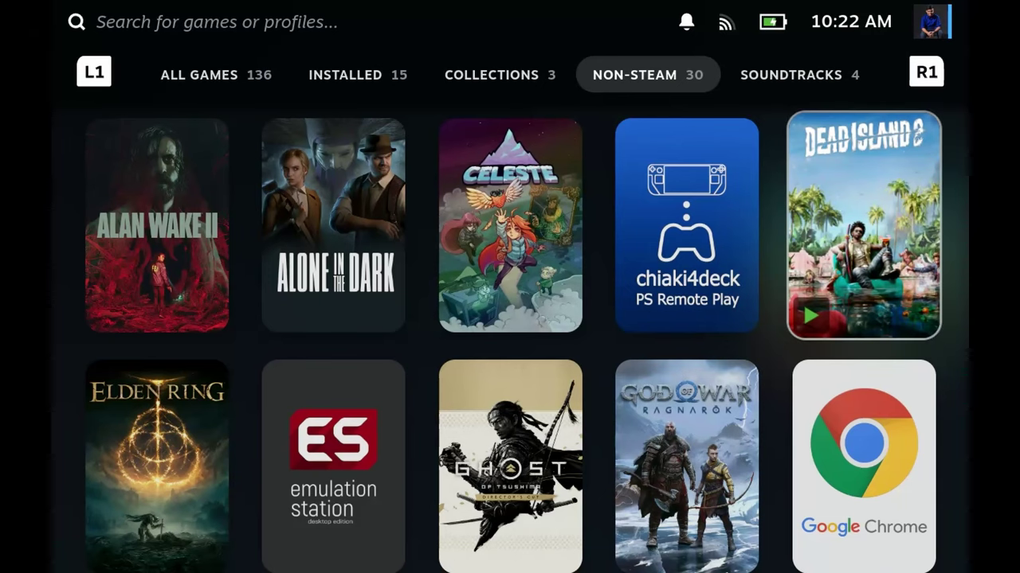
key("Down")
key("Down")
key("Down")
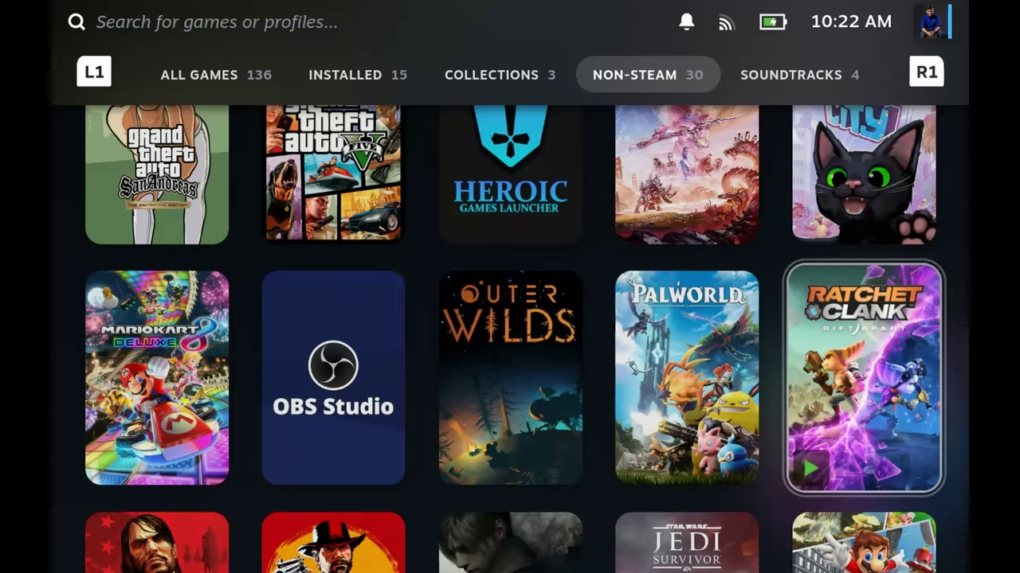
key("Down")
key("Down")
- Open the NonSteamLaunchers plugin and look through its Game Launchers list
key("ctrl+2")
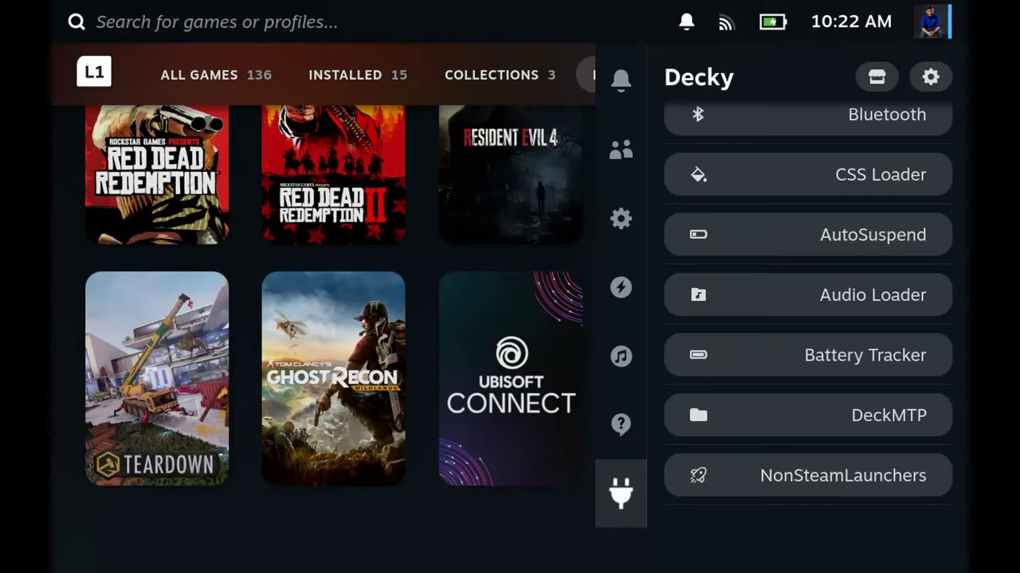
key("Right")
key("Down")
key("Return")
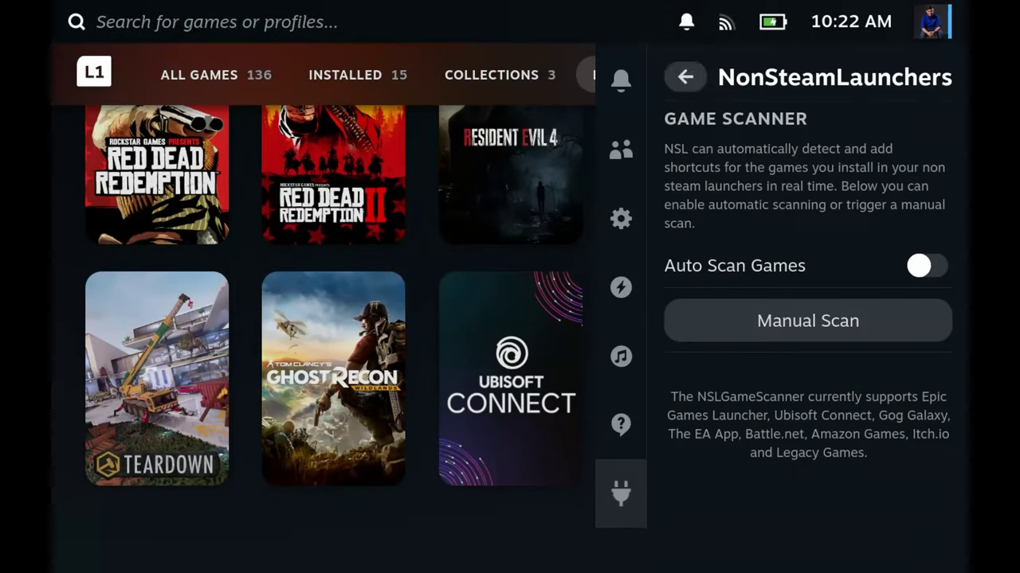
key("Up")
key("Up")
key("Down")
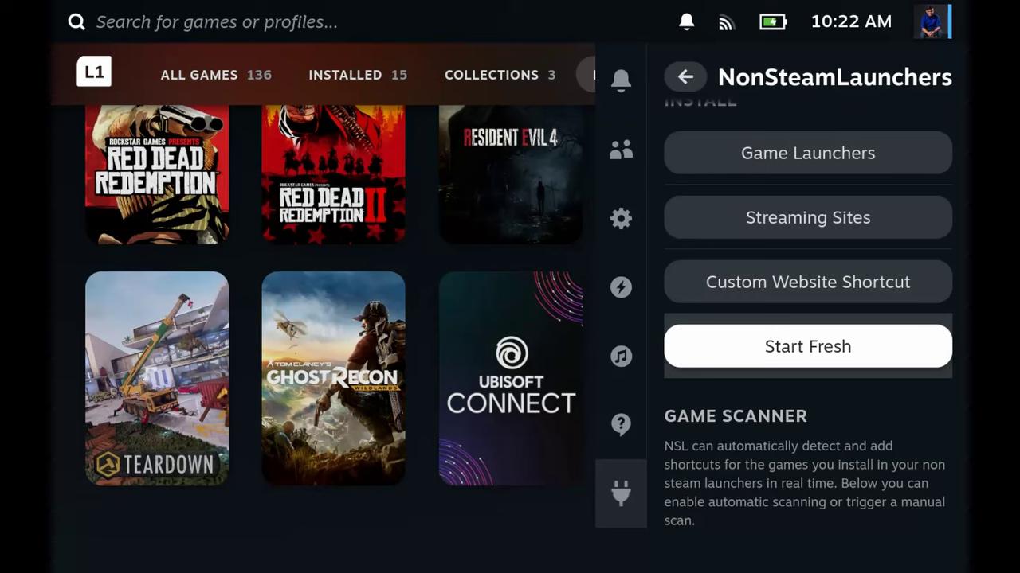
key("Up")
key("Up")
key("Up")
key("Return")
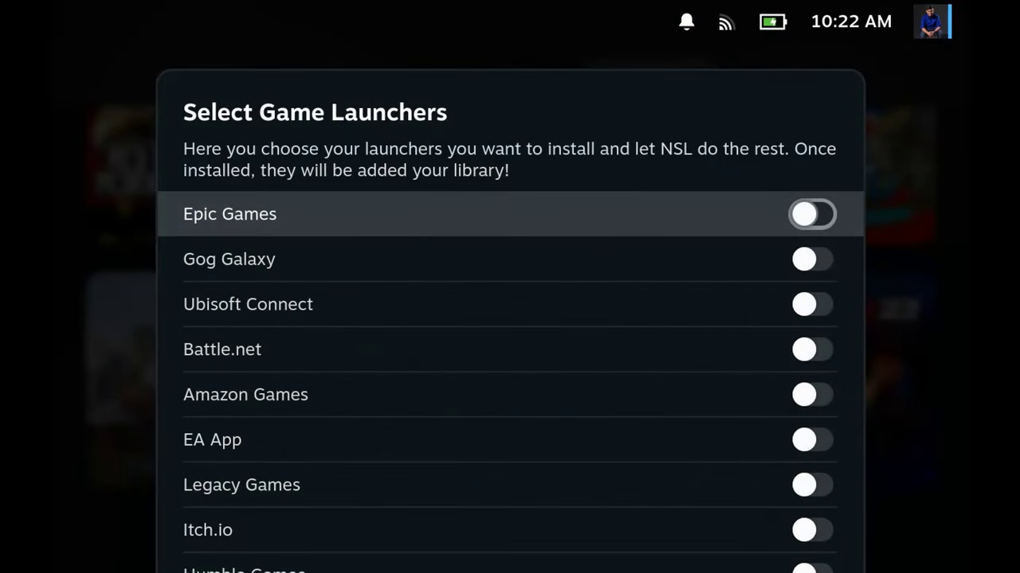
key("Down")
key("Down")
key("Down")
key("Down")
key("Down")
key("Down")
key("Down")
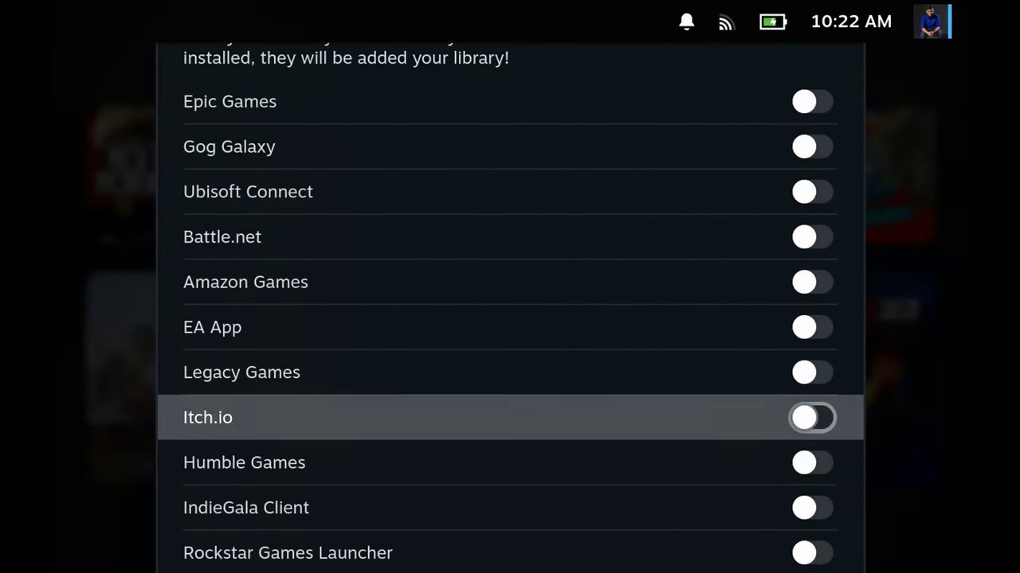
key("Escape")
- Browse Streaming Sites, cancel the Custom Website Shortcut form, and review the Game Scanner options
key("Down")
key("Return")
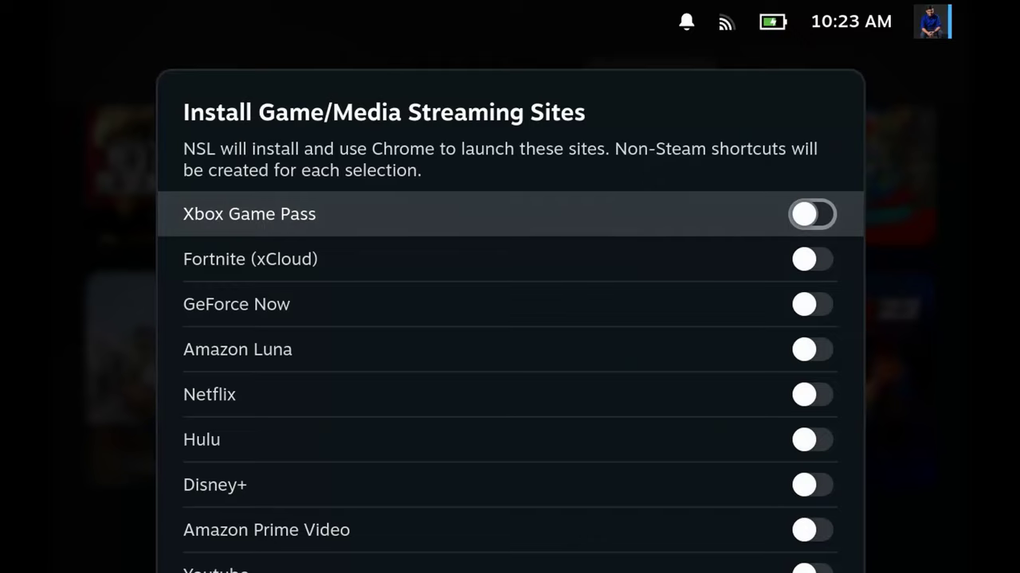
key("Down")
key("Down")
key("Down")
key("Down")
key("Down")
key("Down")
key("Down")
key("Down")
key("Down")
key("Down")
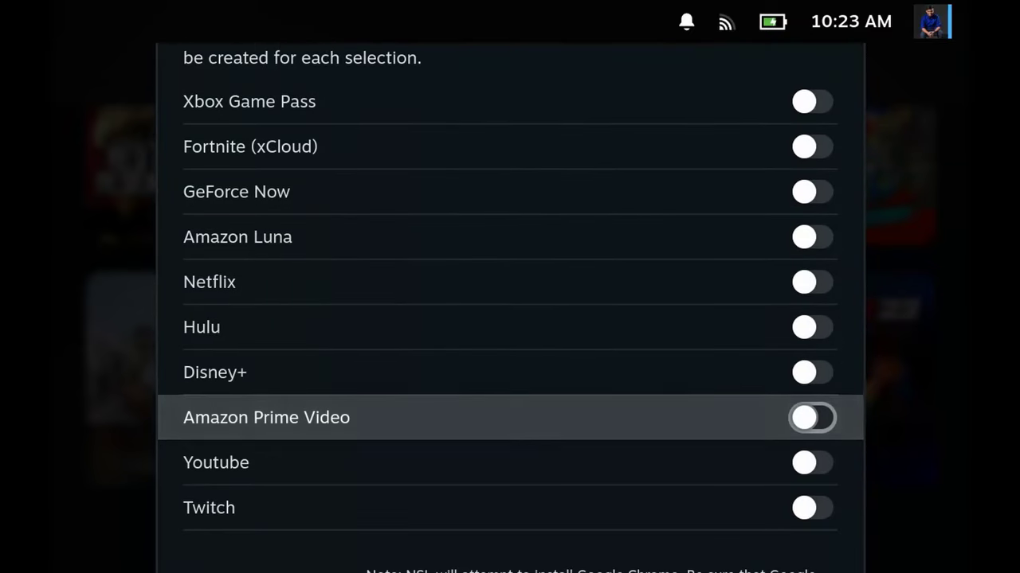
key("Return")
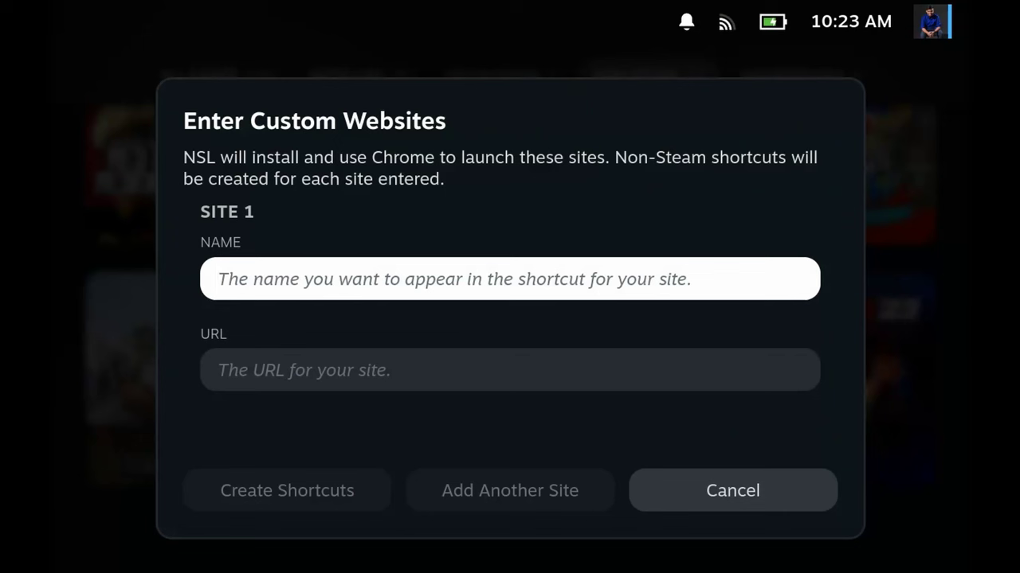
key("Escape")
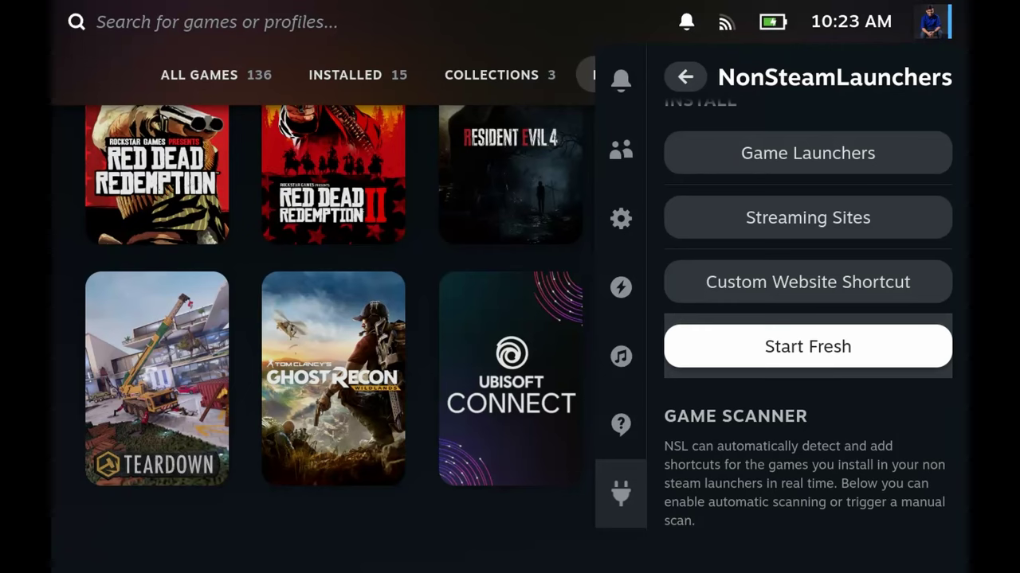
key("Down")
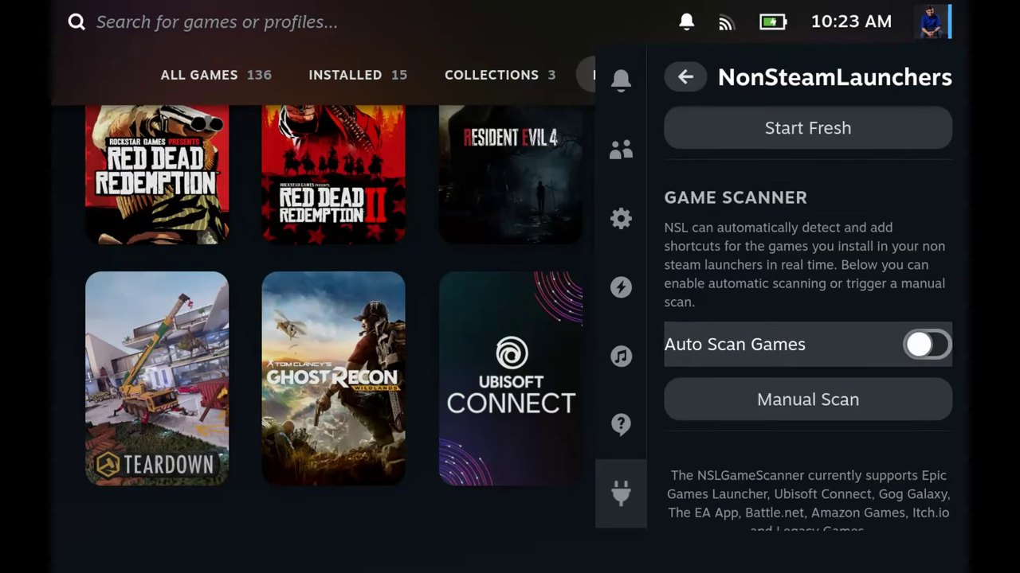
key("Down")
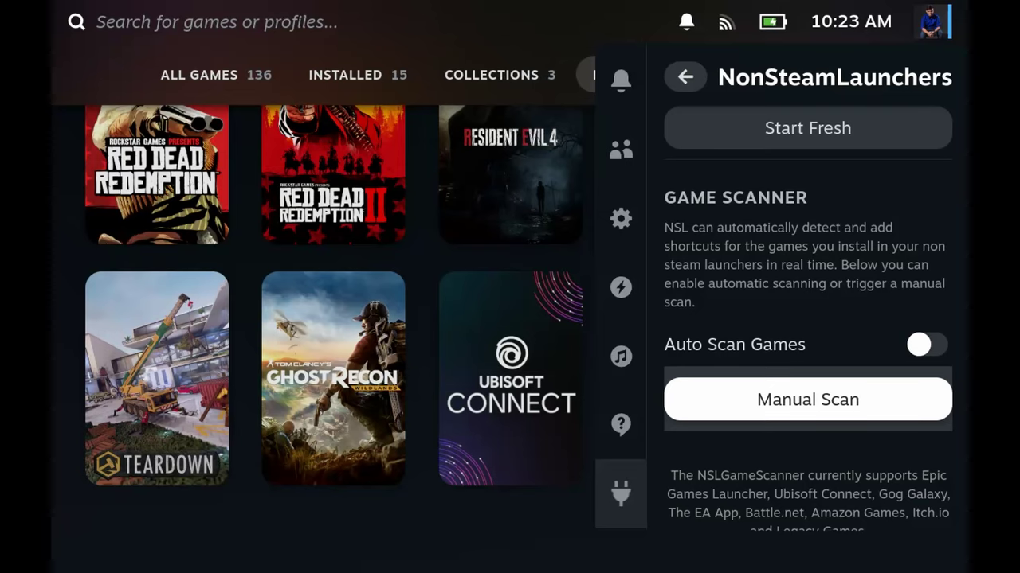
key("Up")
key("Up")
key("Up")
key("Up")
key("Up")
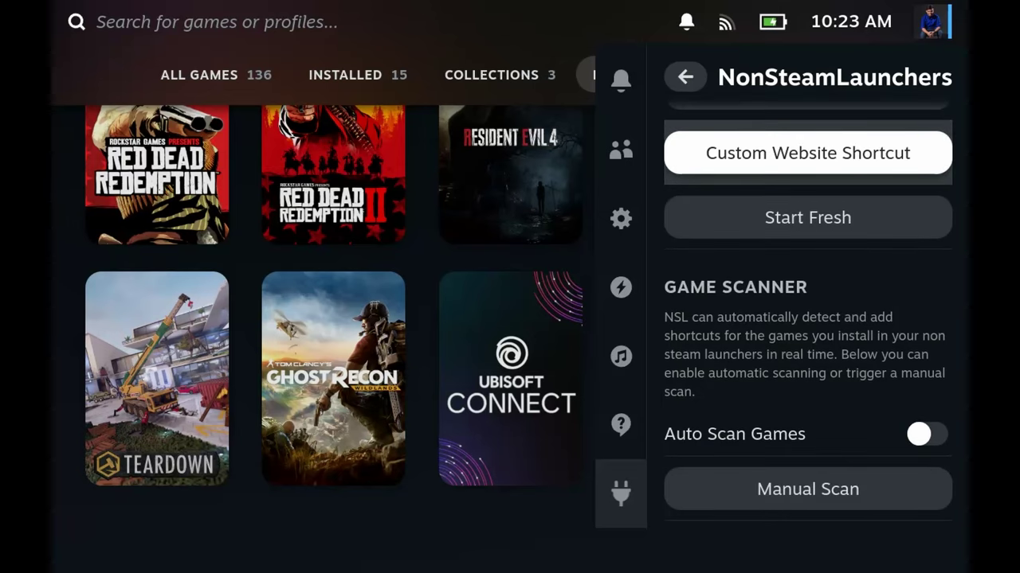
- Toggle Epic Games on in Select Game Launchers, install it, and close after the success notice
key("Return")
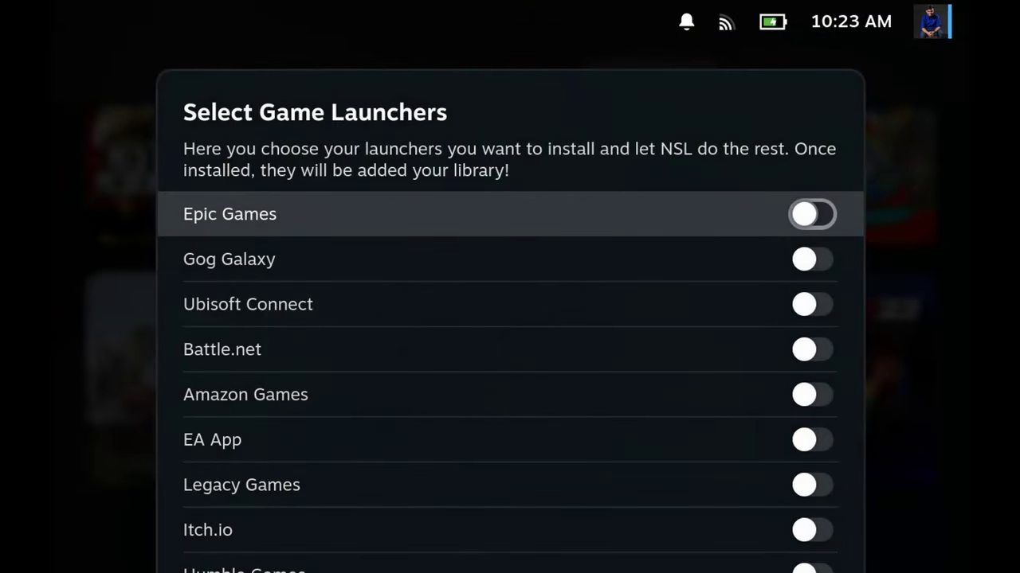
key("Return")
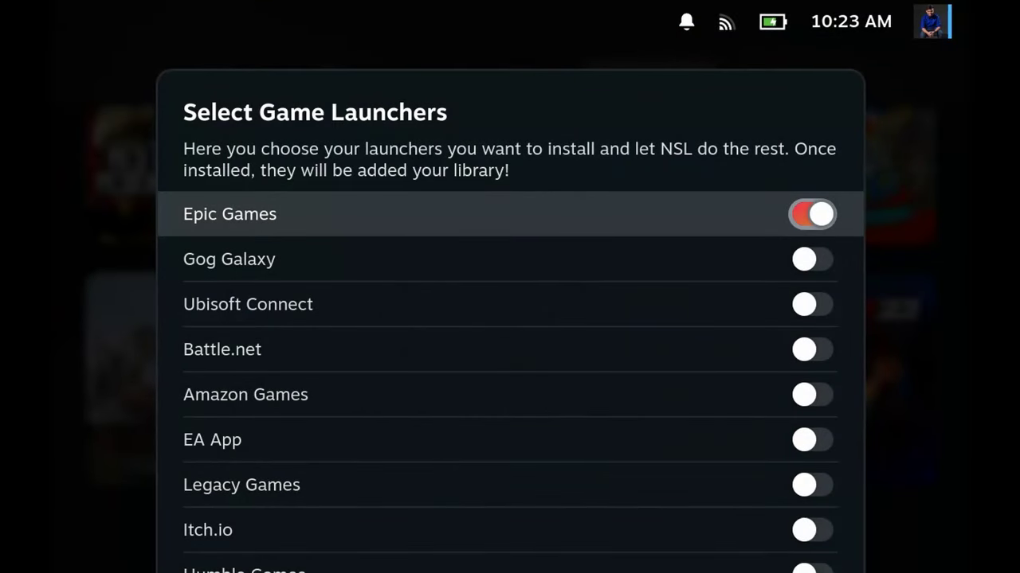
key("Down")
key("Down")
key("Down")
key("Down")
key("Down")
key("Down")
key("Down")
key("Down")
key("Down")
key("Down")
key("Down")
key("Down")
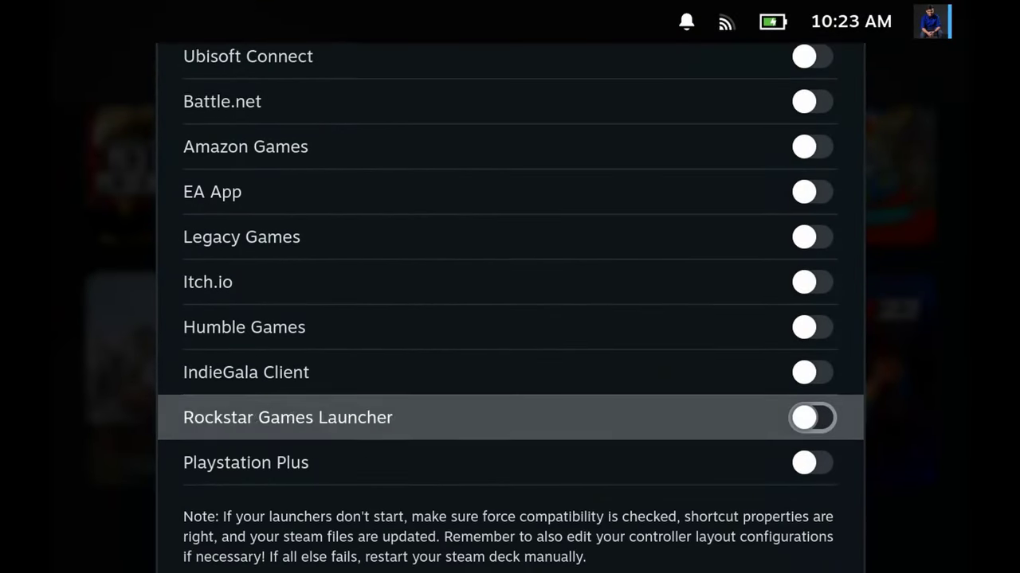
key("Left")
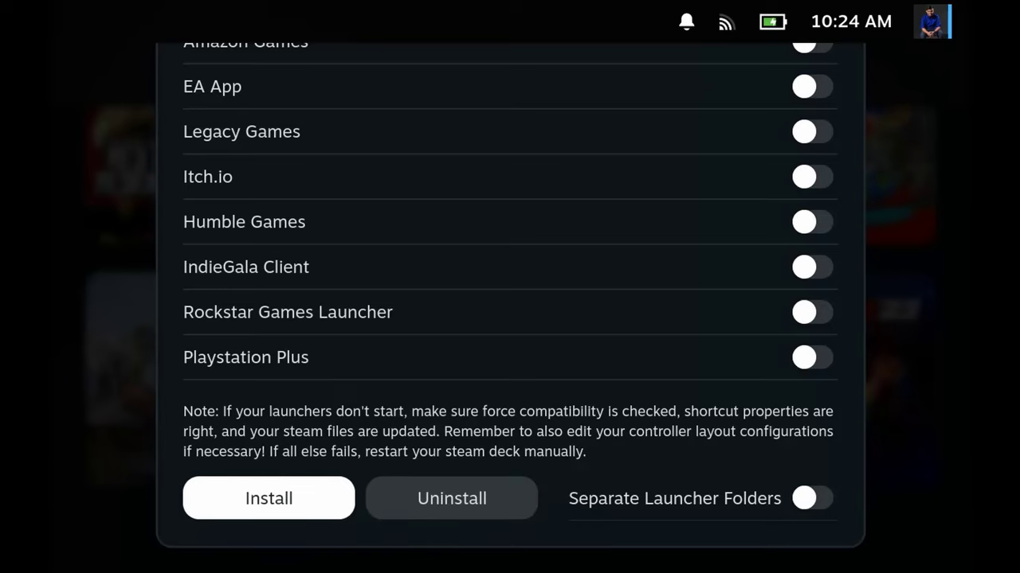
key("Return")
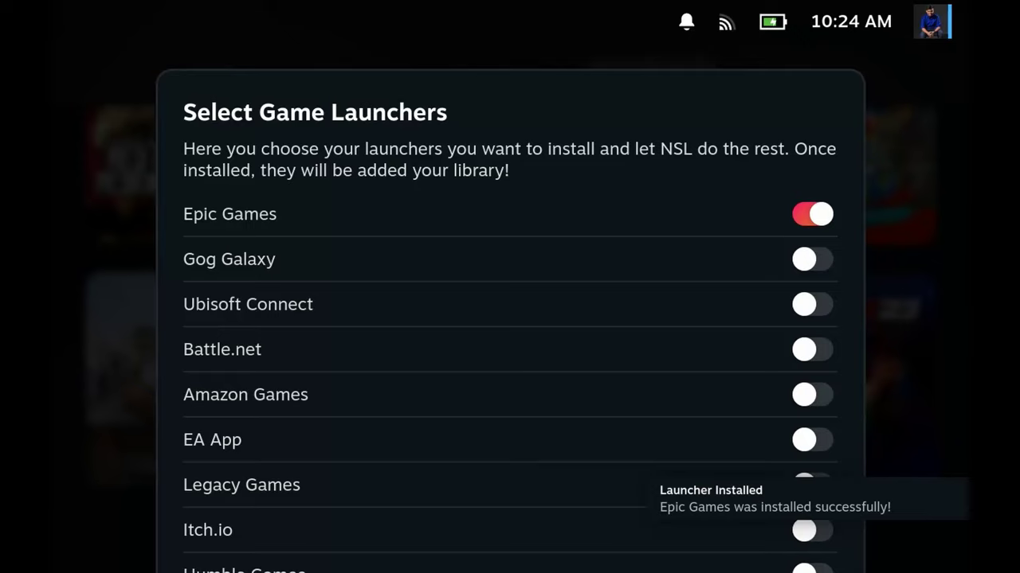
key("Escape")
key("Escape")
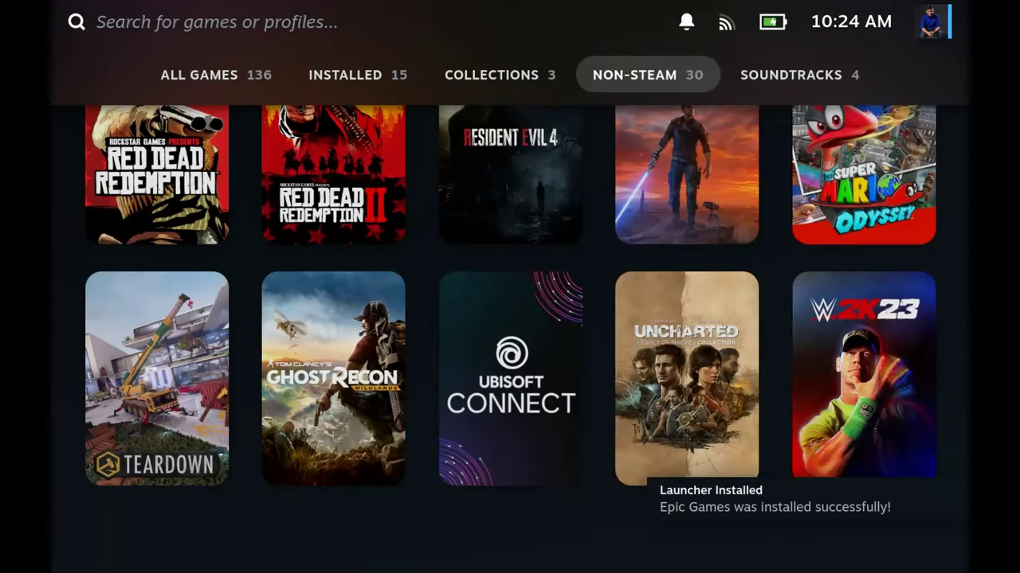
- Switch the library to the Non-Steam tab and open the new Epic Games Store tile
key("Page_Up")
key("Page_Up")
key("Page_Up")
key("Page_Down")
key("Page_Down")
key("Page_Down")
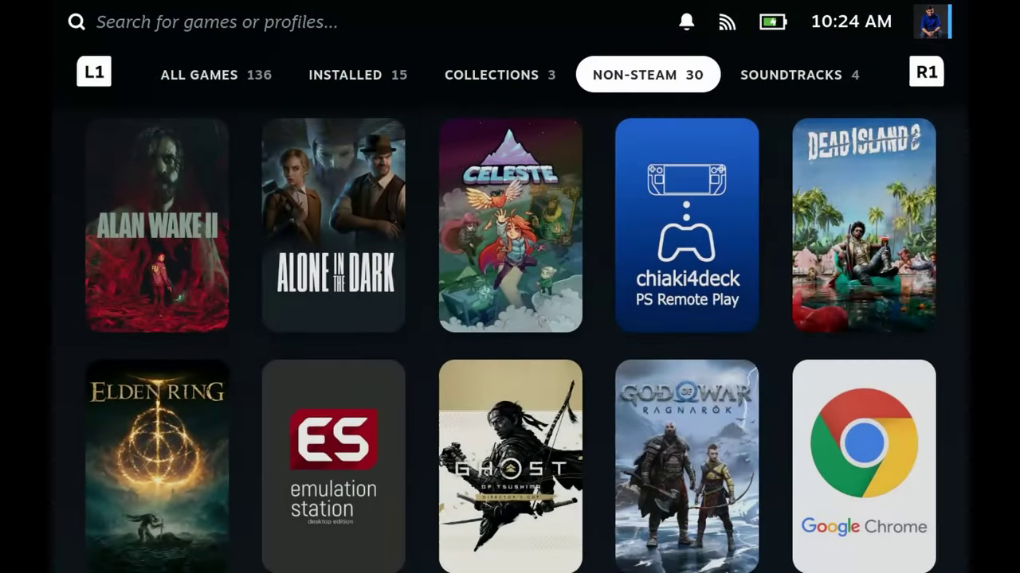
key("Down")
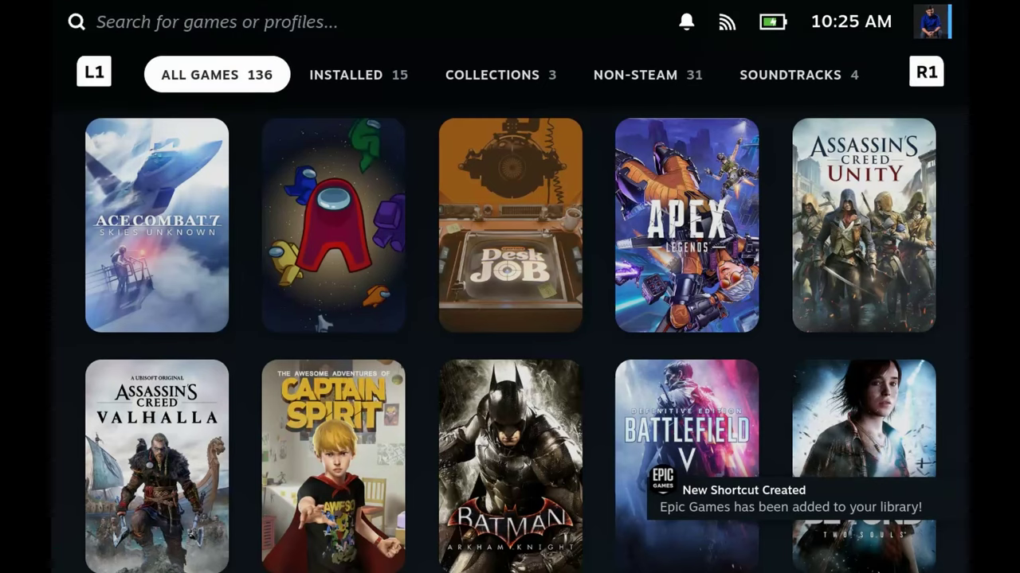
key("Tab")
key("Tab")
key("Tab")
key("Left")
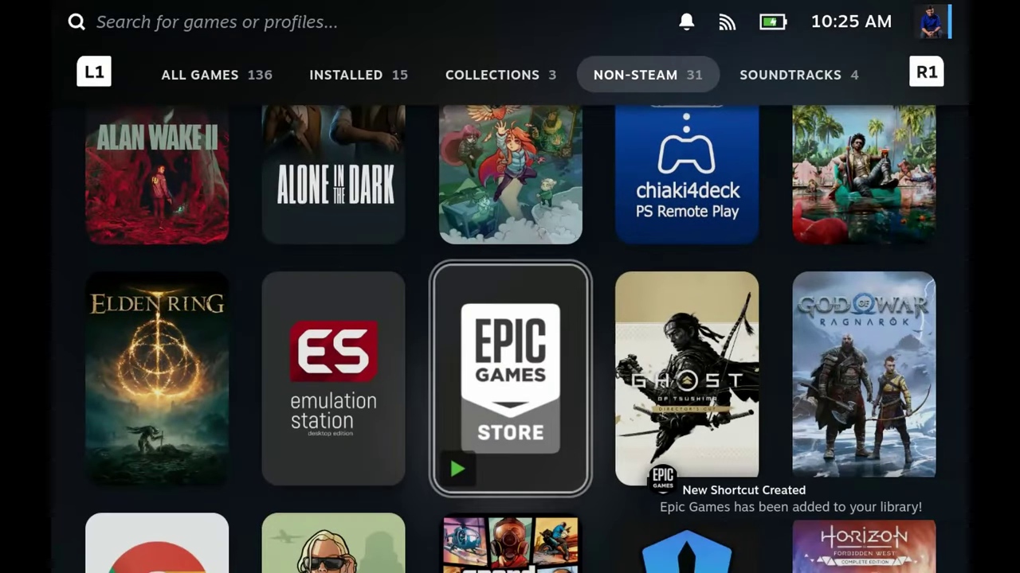
key("Return")
- Open the Epic Games shortcut's Properties and review its target and start paths
key("Right")
key("Return")
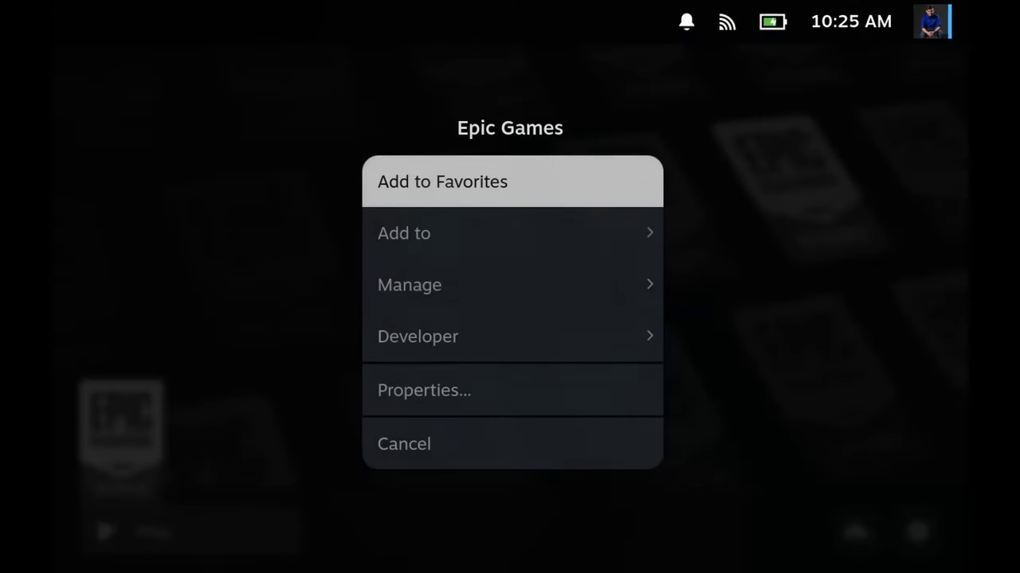
key("Down")
key("Down")
key("Down")
key("Down")
key("Return")
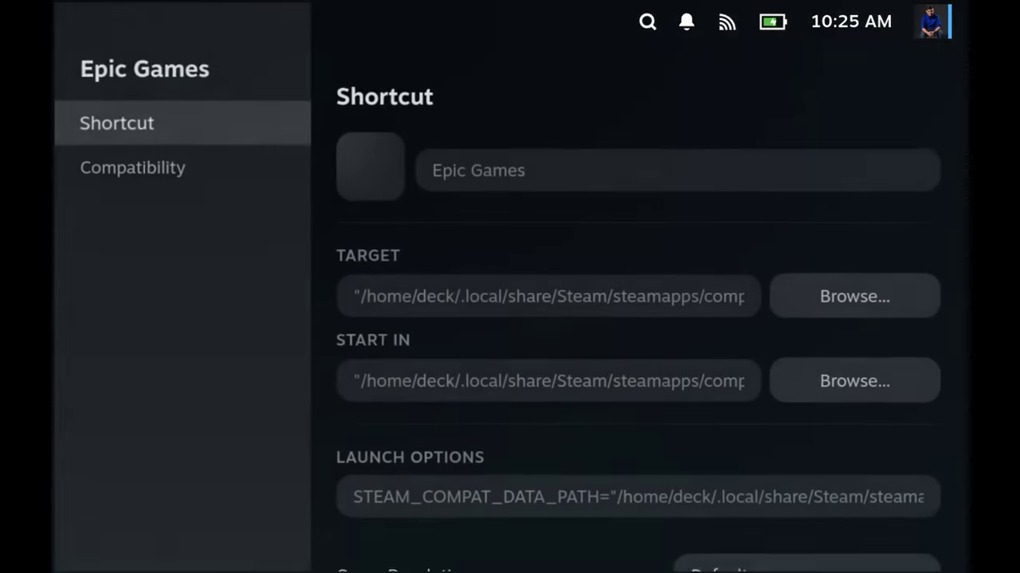
key("Right")
key("Down")
key("Down")
key("Down")
key("Down")
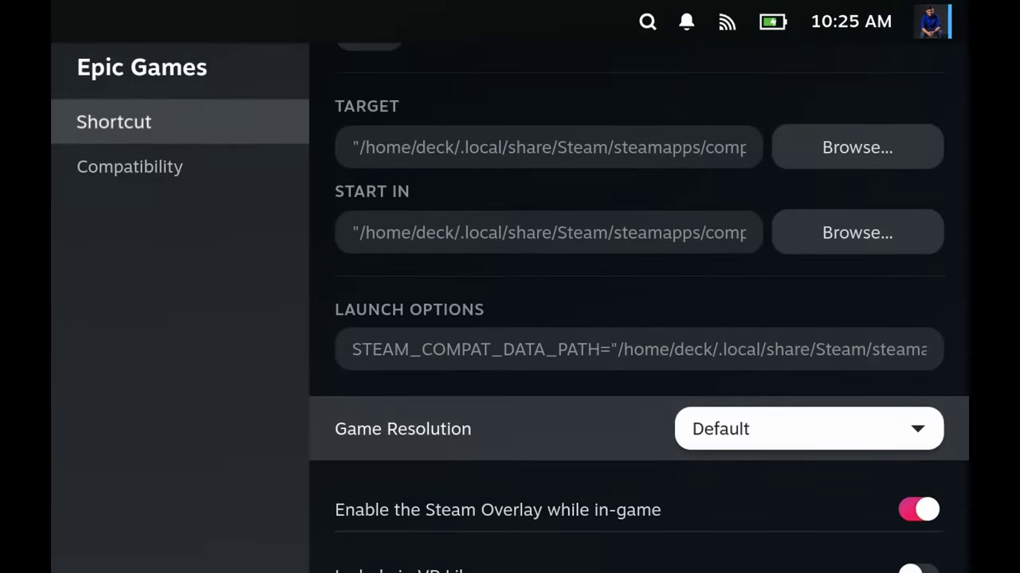
key("Up")
key("Up")
key("Up")
key("Left")
key("Up")
key("Left")
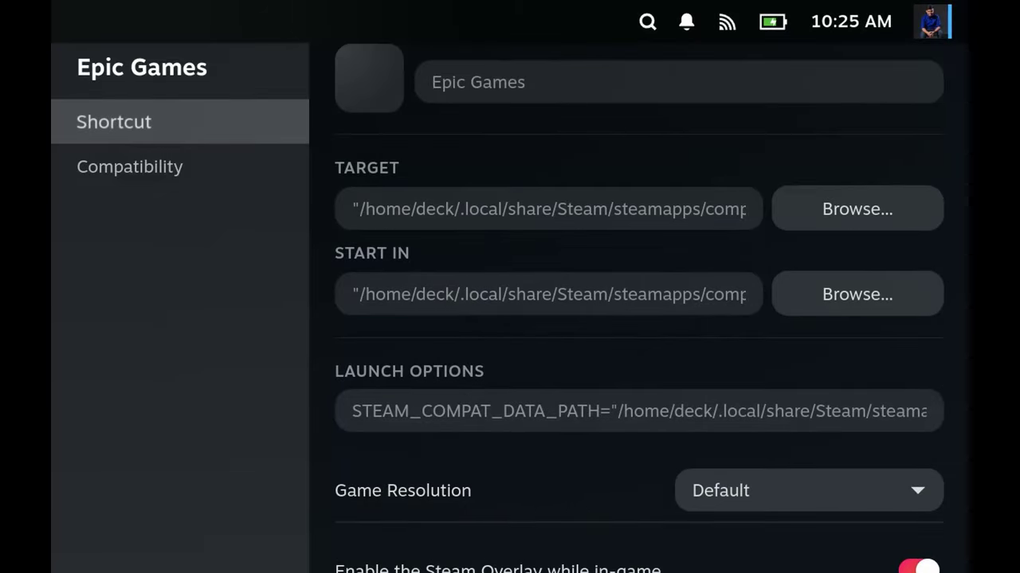
- Confirm the Compatibility page forces GE-Proton9-14, then close the properties
key("Down")
key("Right")
key("Down")
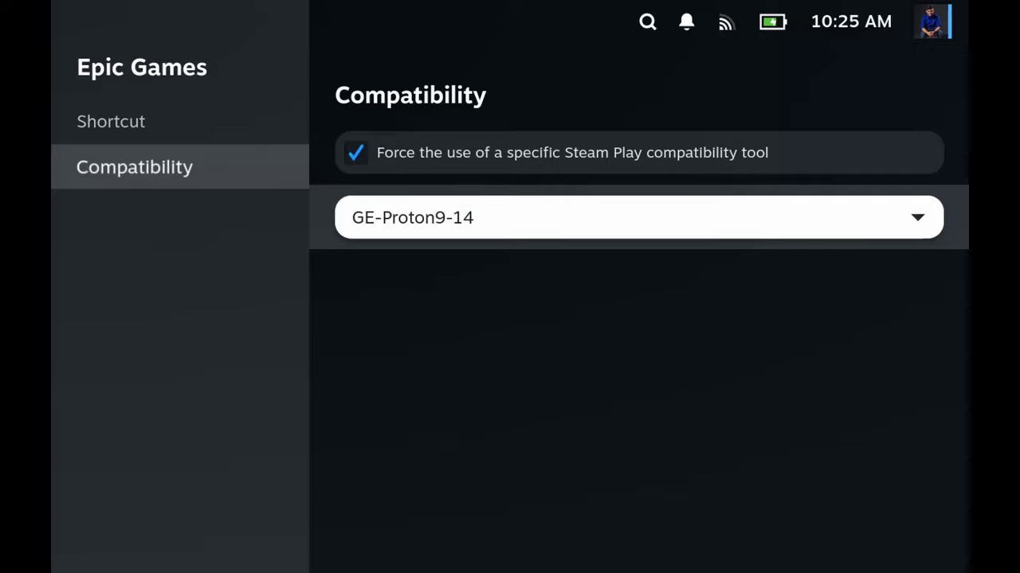
key("Escape")
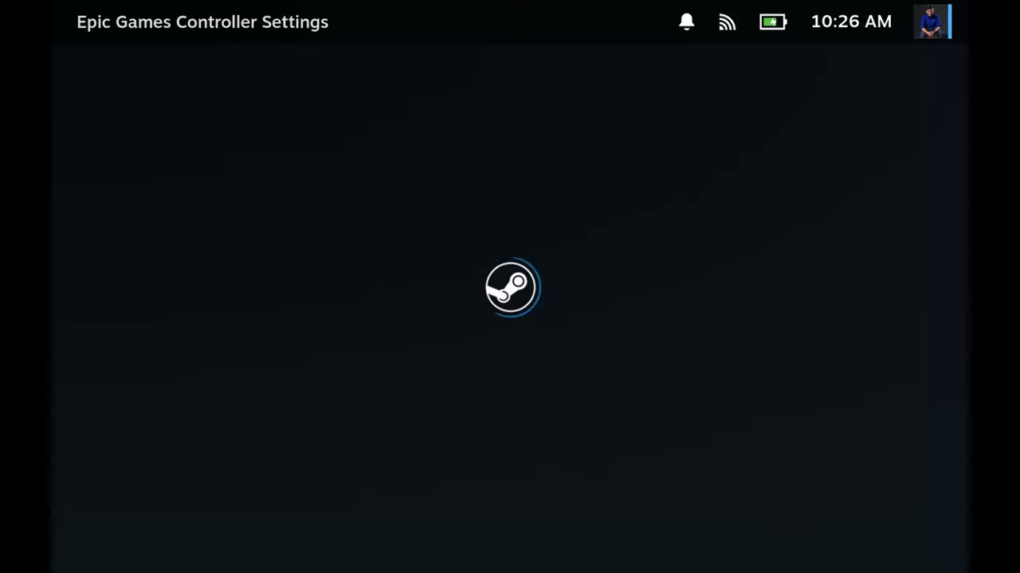
- Apply the Gamepad with Mouse Trackpad template to Epic Games and review its trackpad settings
key("Right")
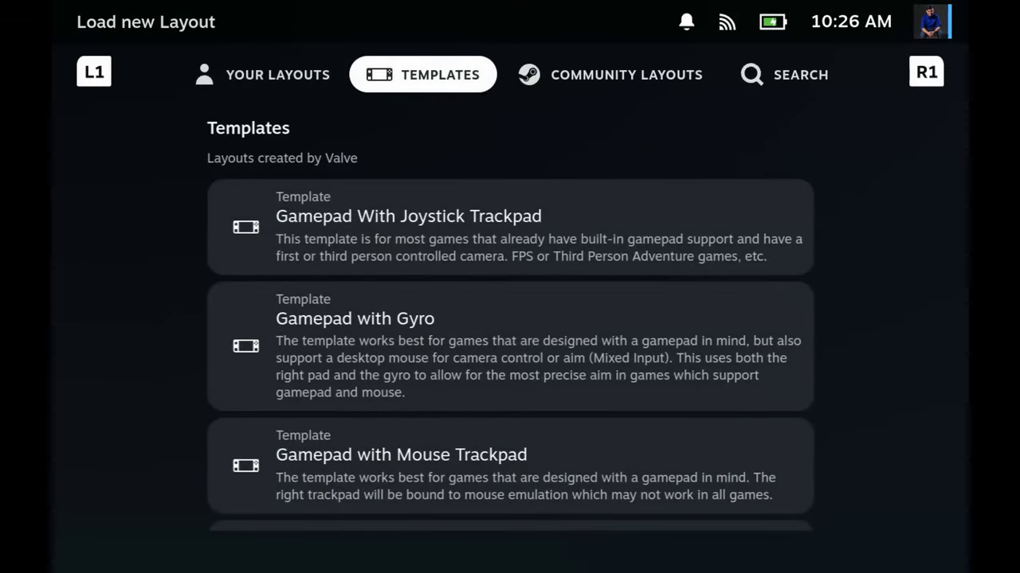
key("Down")
key("Down")
key("Down")
key("Return")
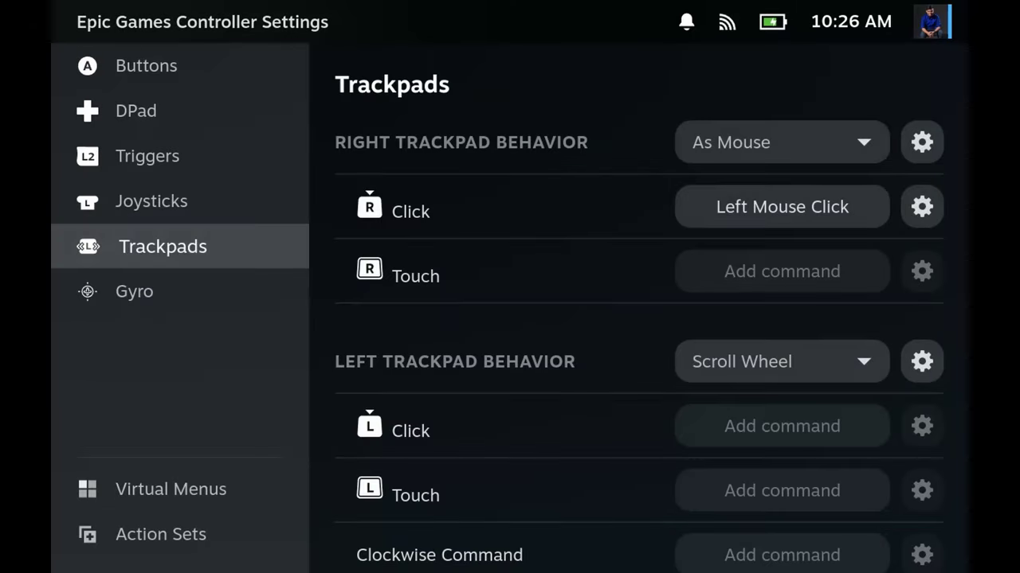
key("Right")
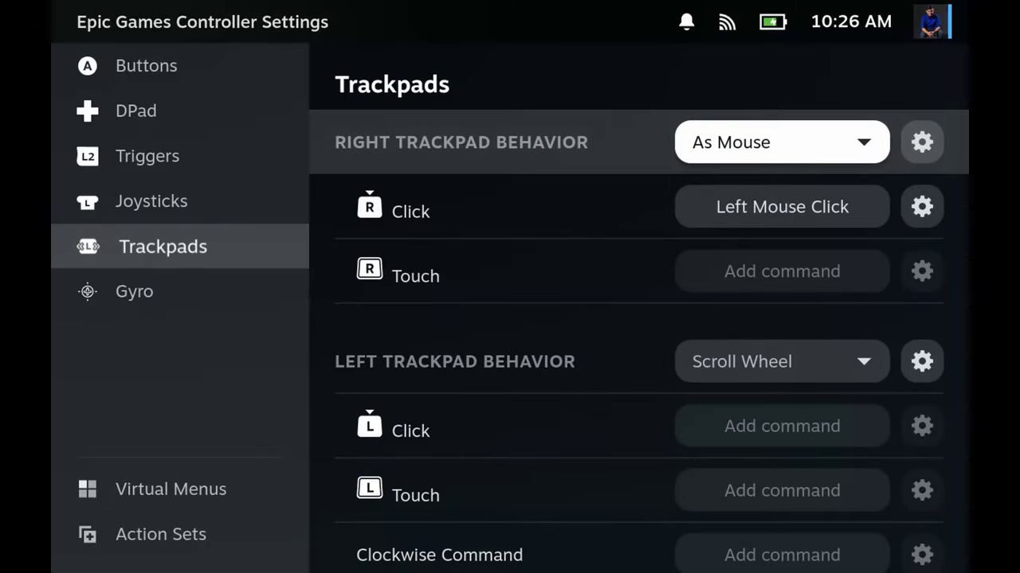
key("Down")
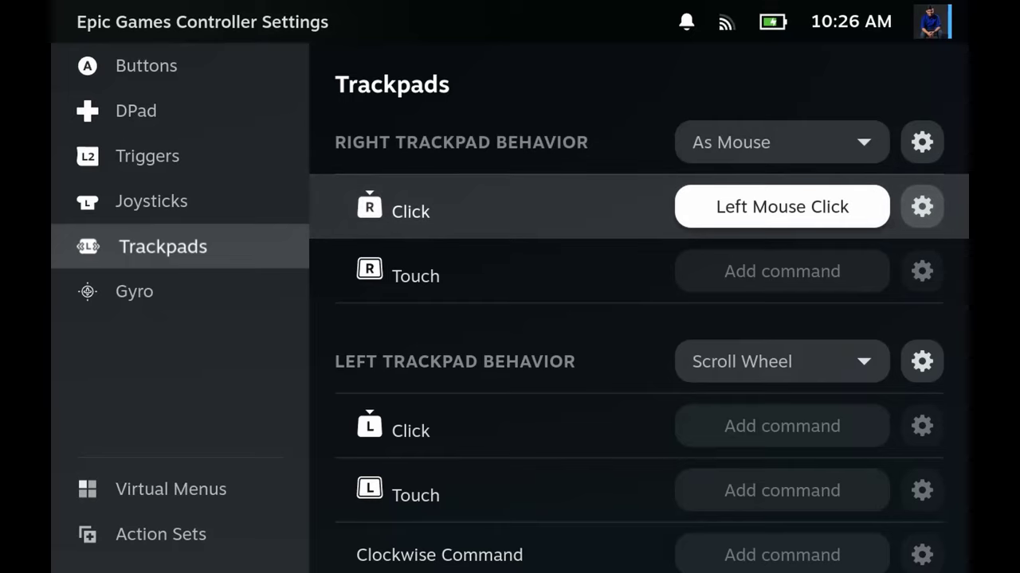
key("Escape")
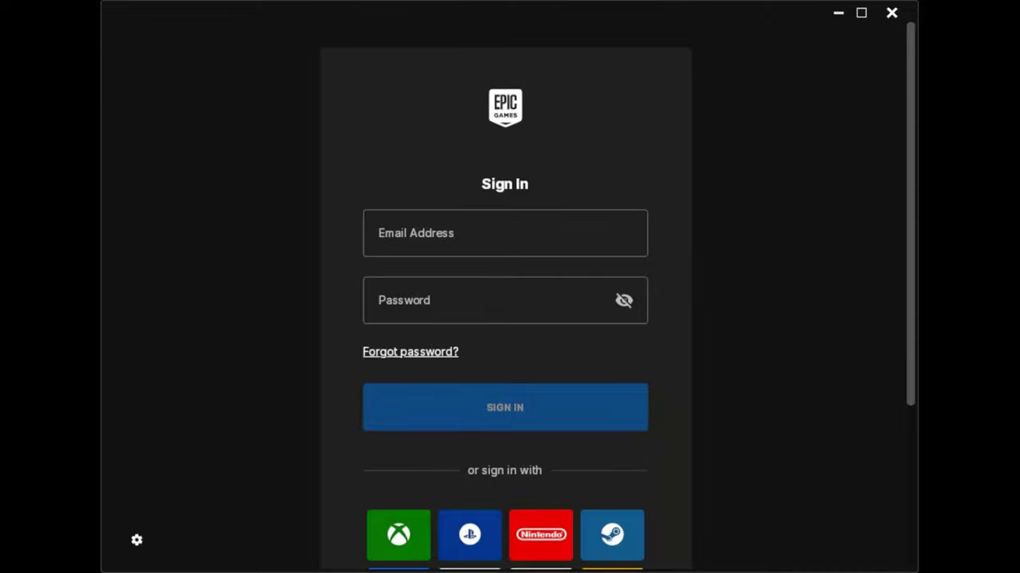
- Sign in to the Epic account with its e-mail and password, then enter the verification code
left_click(505, 233)
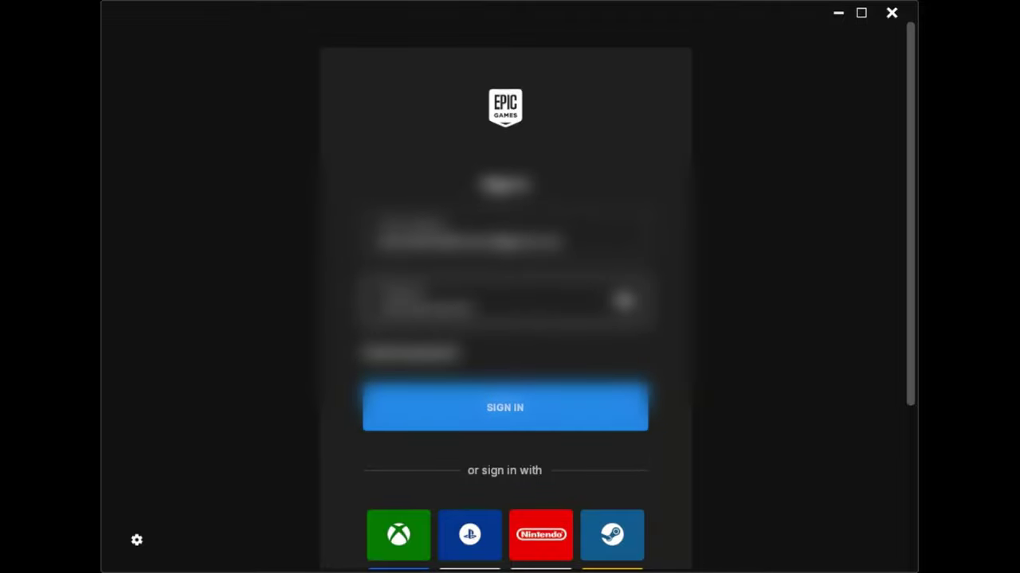
key("Return")
type("123")
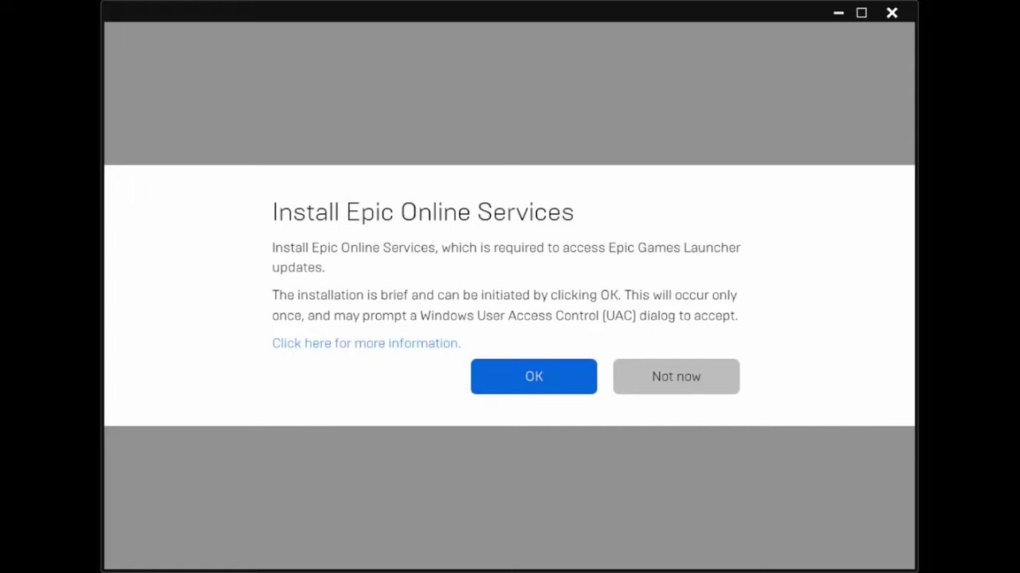
- Dismiss the Epic Online Services prompt and find Everything in the Library
left_click(534, 377)
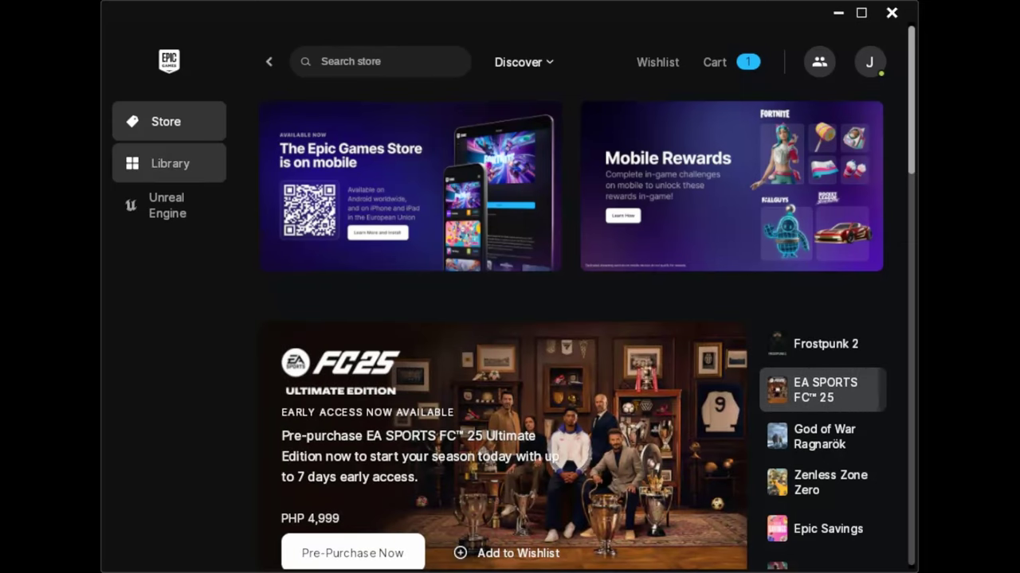
left_click(169, 163)
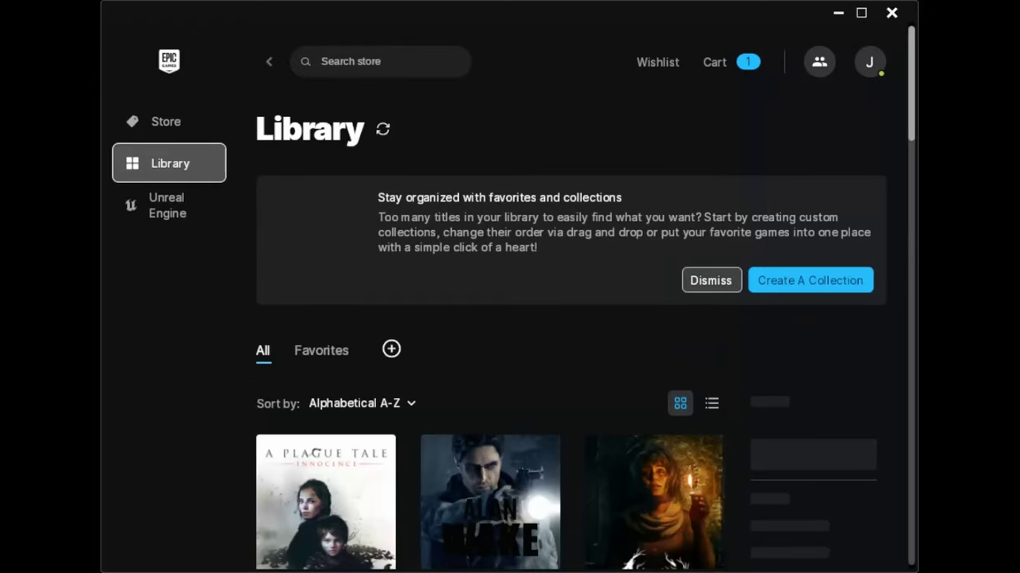
scroll(570, 343, "down", 6)
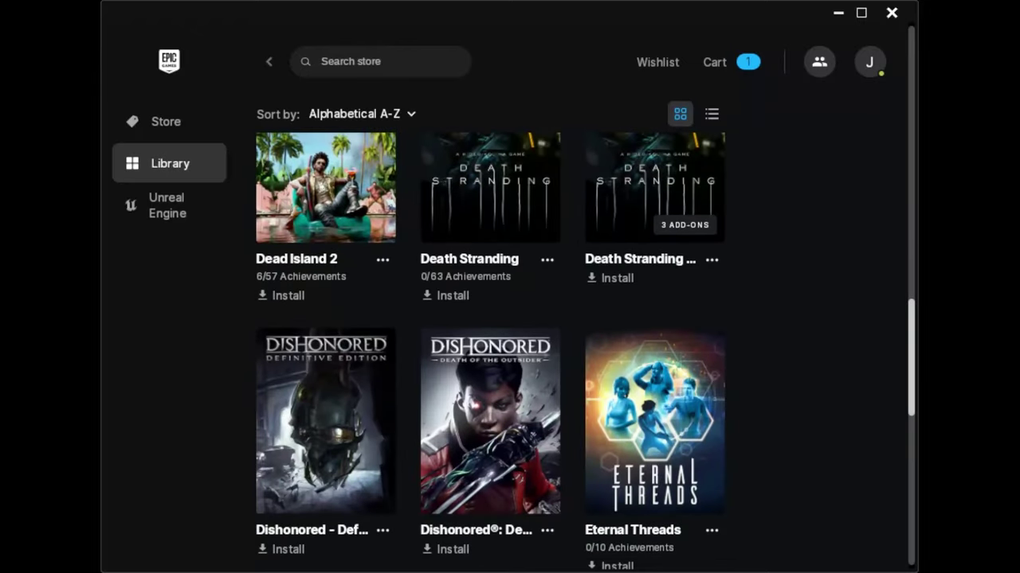
scroll(490, 350, "down", 10)
scroll(490, 351, "up", 5)
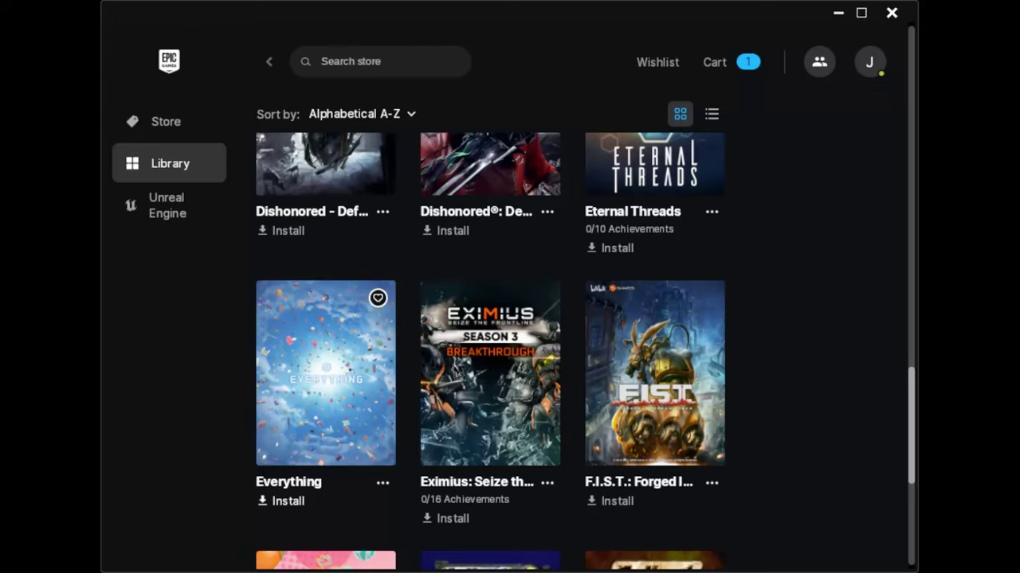
scroll(383, 408, "down", 1)
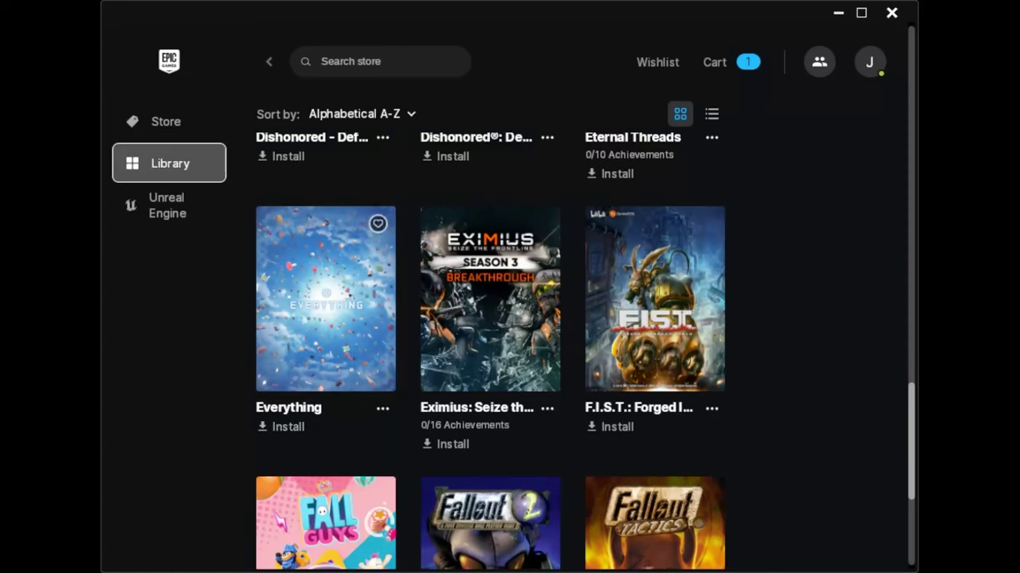
- Install Everything, confirming the default install location
left_click(382, 407)
key("ctrl+a")
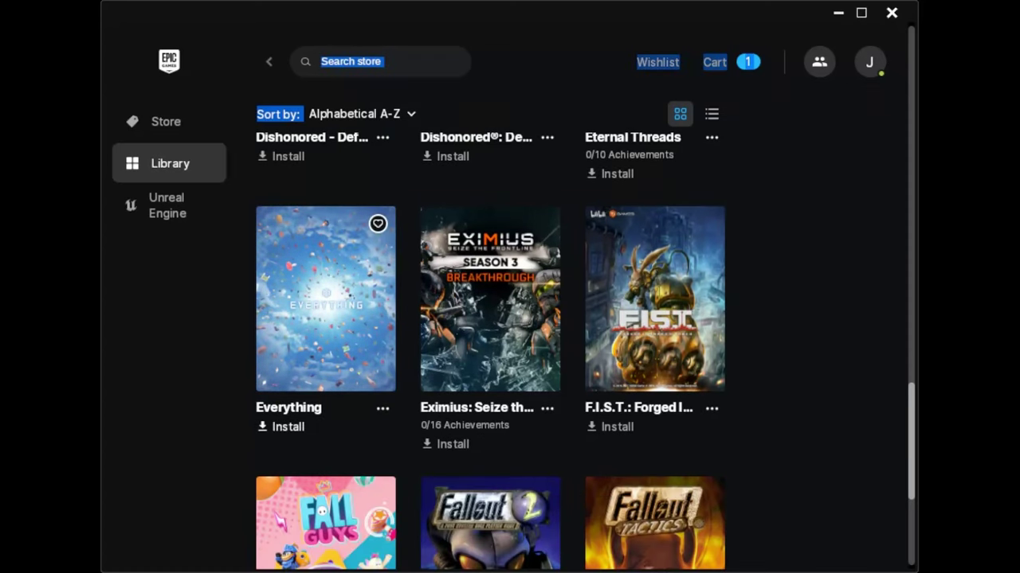
left_click(281, 426)
left_click(706, 355)
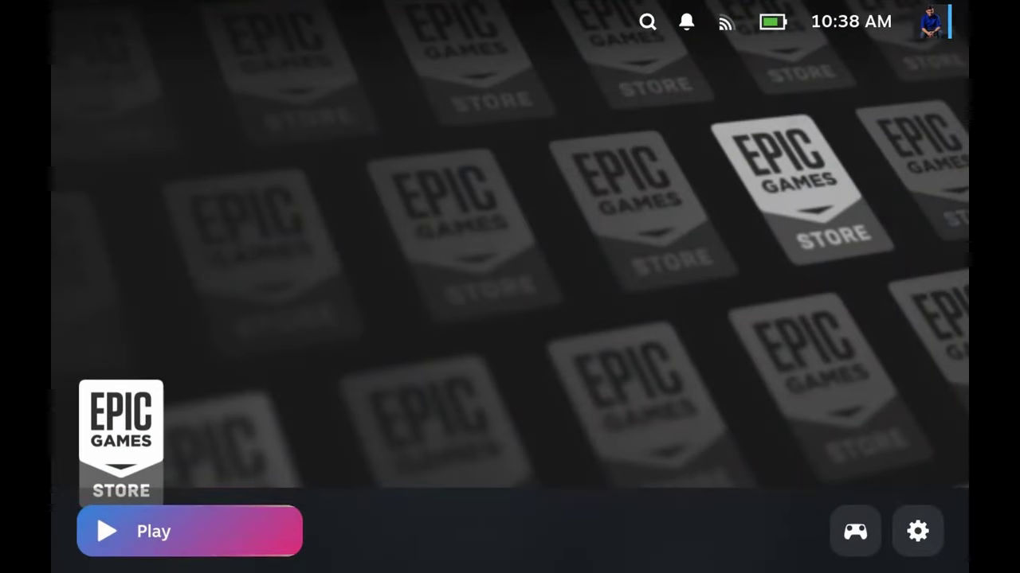
- Run a NonSteamLaunchers Manual Scan from Quick Access to add Everything to Steam
key("ctrl+2")
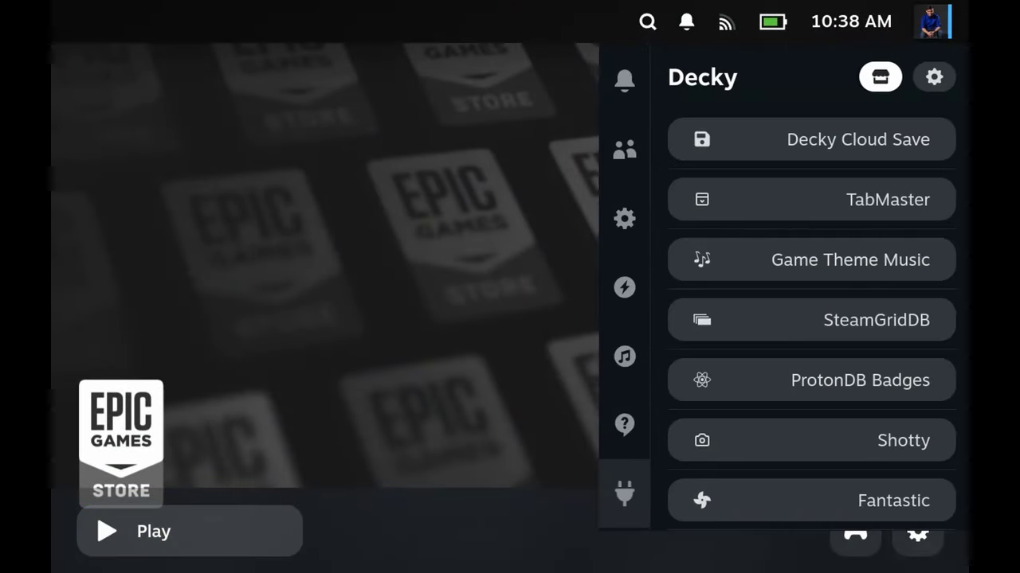
key("Down")
key("Down")
key("Down")
key("Down")
key("Down")
key("Down")
key("Down")
key("Down")
key("Down")
key("Down")
key("Down")
key("Down")
key("Down")
key("Down")
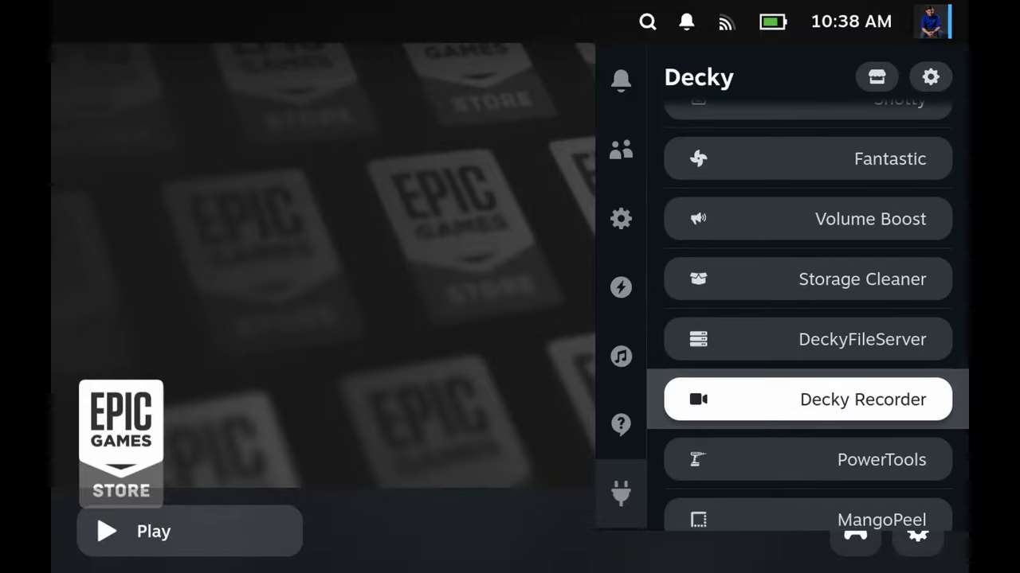
key("Down")
key("Down")
key("Down")
key("Down")
key("Down")
key("Down")
key("Return")
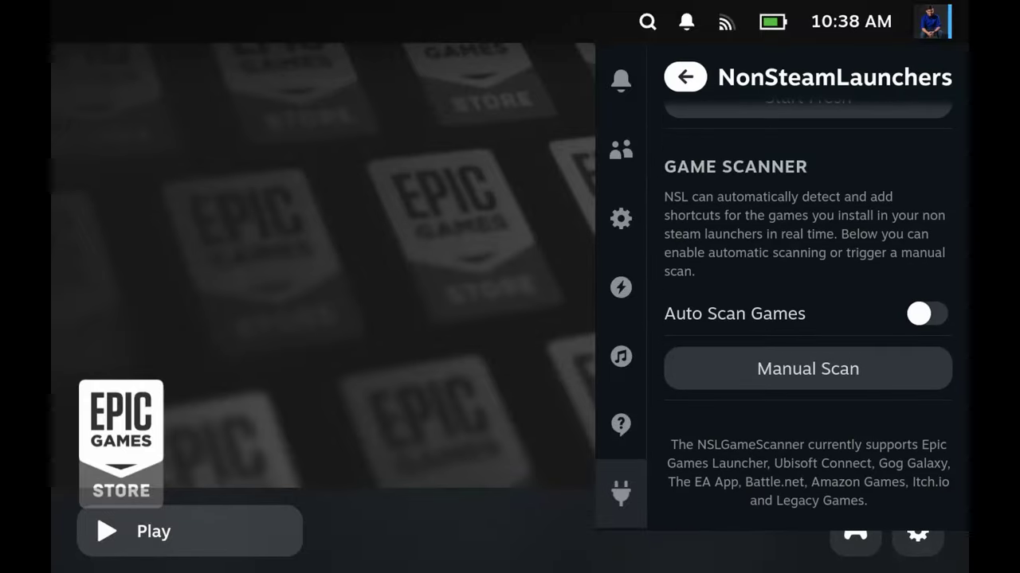
key("Down")
key("Down")
key("Down")
key("Down")
key("Down")
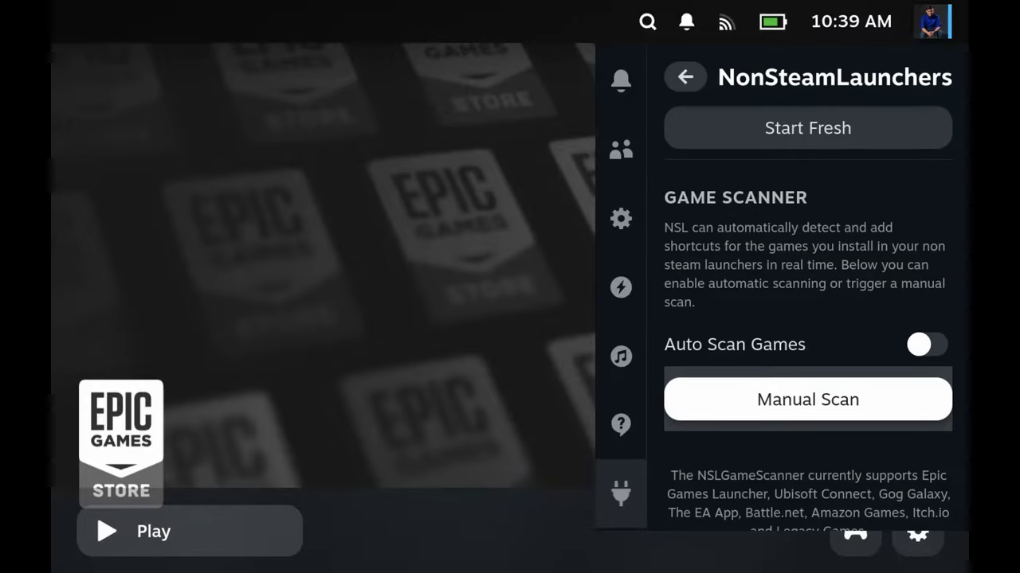
key("Return")
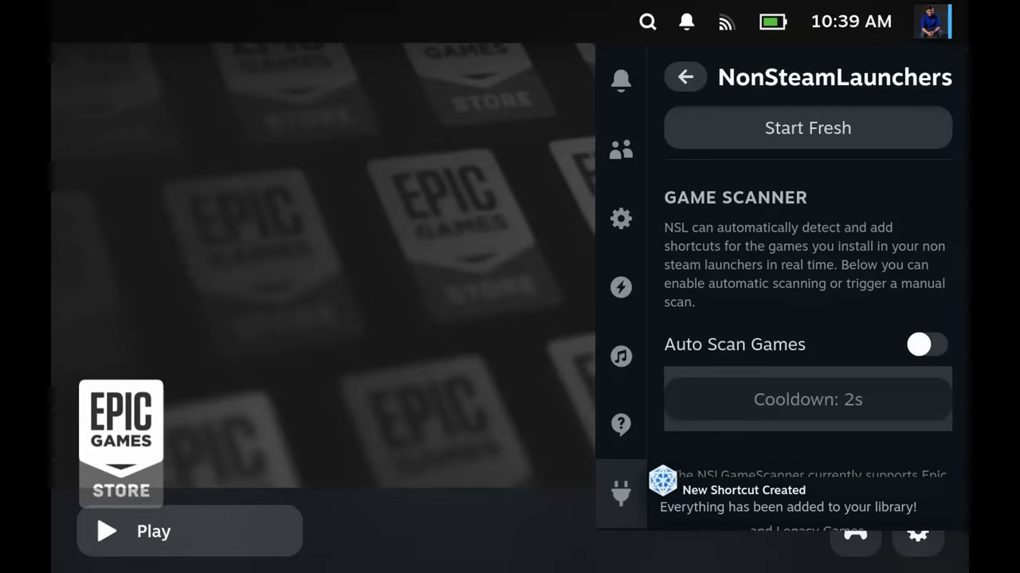
key("ctrl+1")
- Open the Everything game page from the Non-Steam library
key("Down")
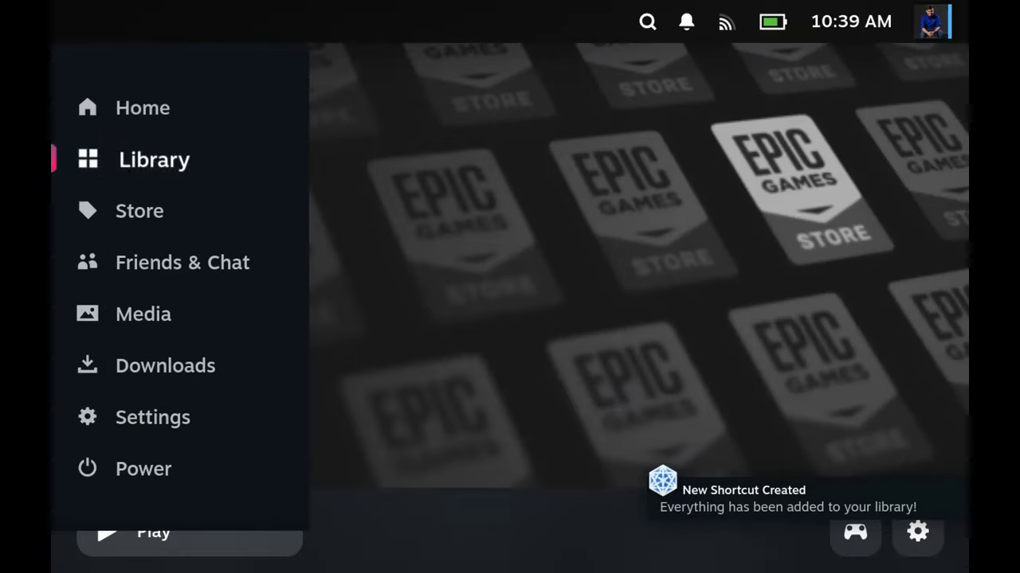
key("Return")
key("Down")
key("Right")
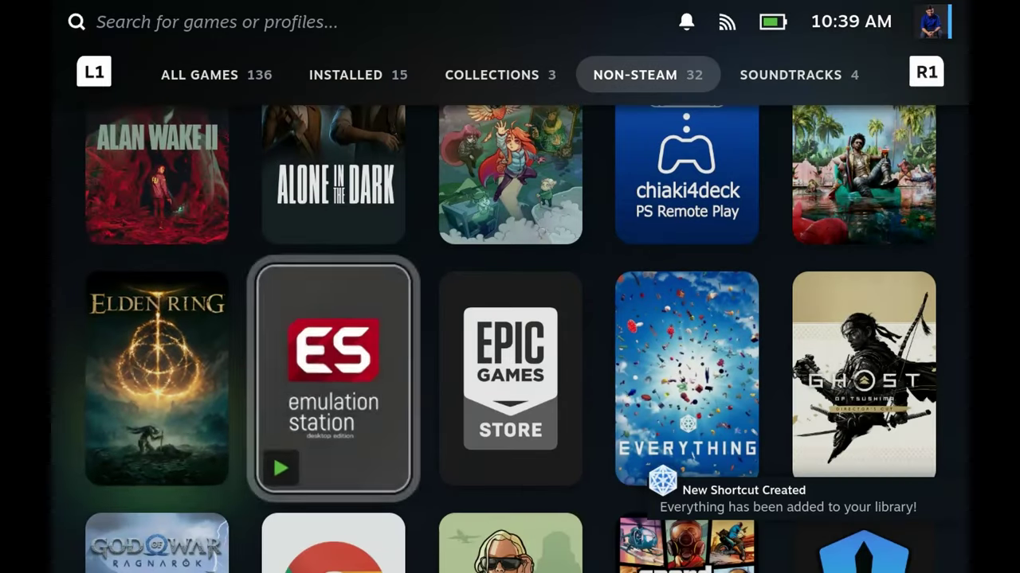
key("Right")
key("Return")
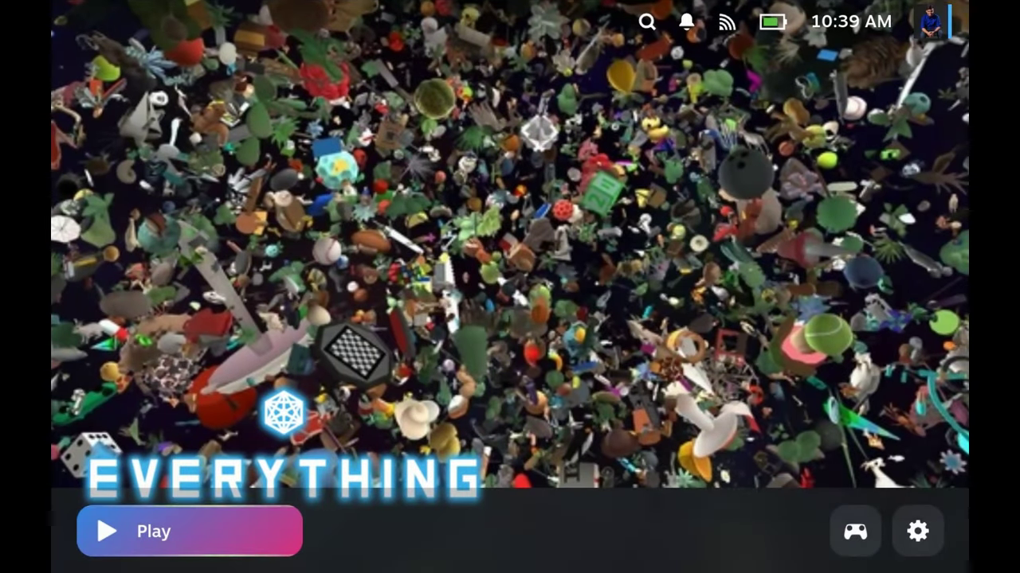
- Check Everything's Properties Compatibility page shows GE-Proton9-14, then return to the game page
key("Right")
key("Right")
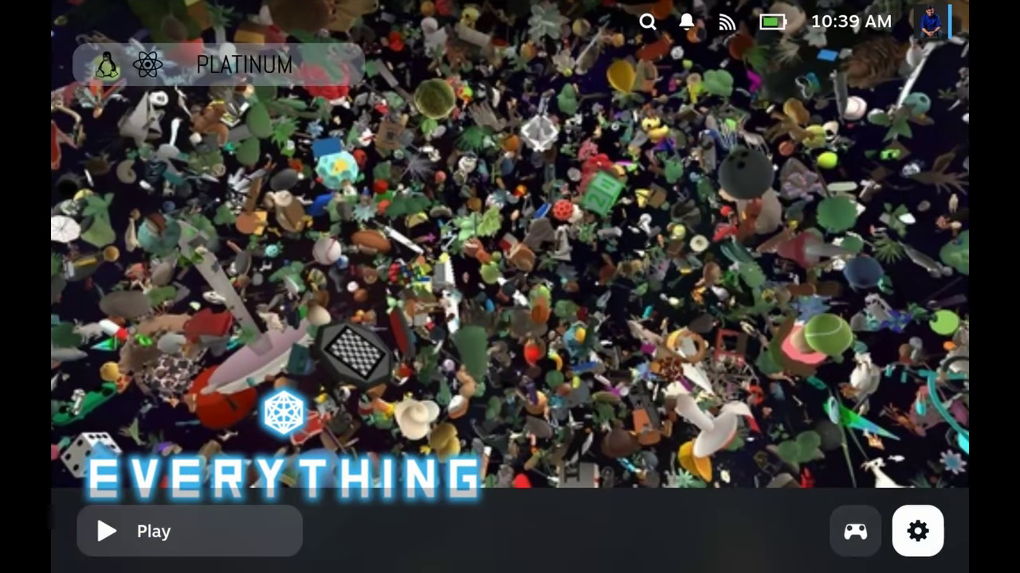
key("Return")
key("Down")
key("Down")
key("Down")
key("Down")
key("Return")
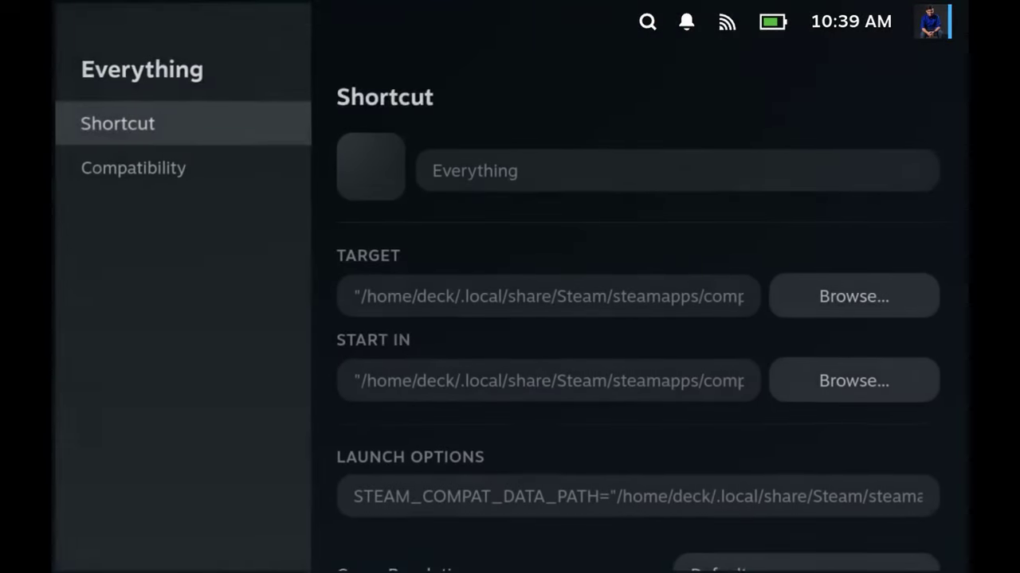
key("Down")
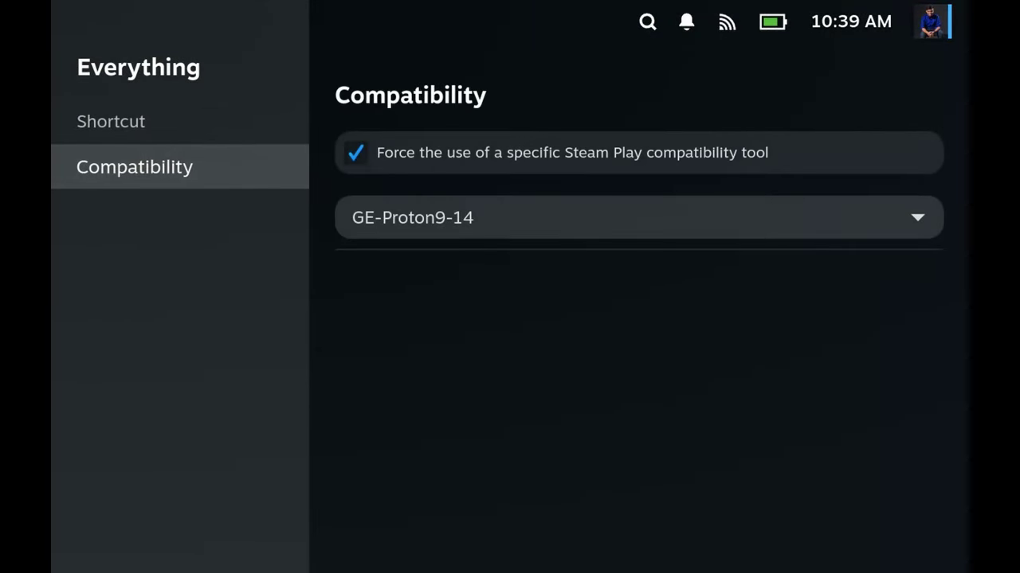
key("Escape")
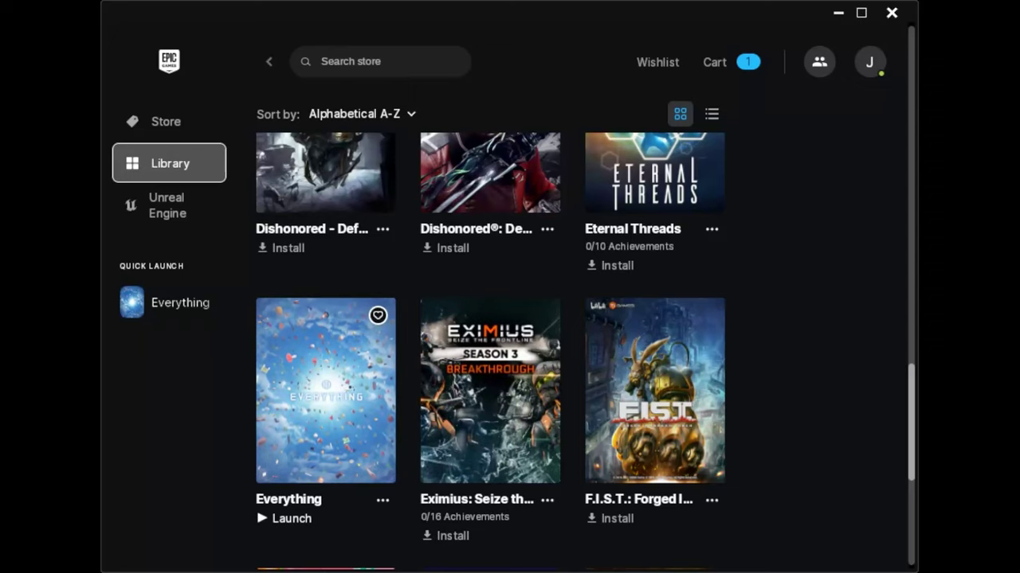
- Uninstall Everything from the Epic Games Launcher library and quit the launcher
left_click(383, 499)
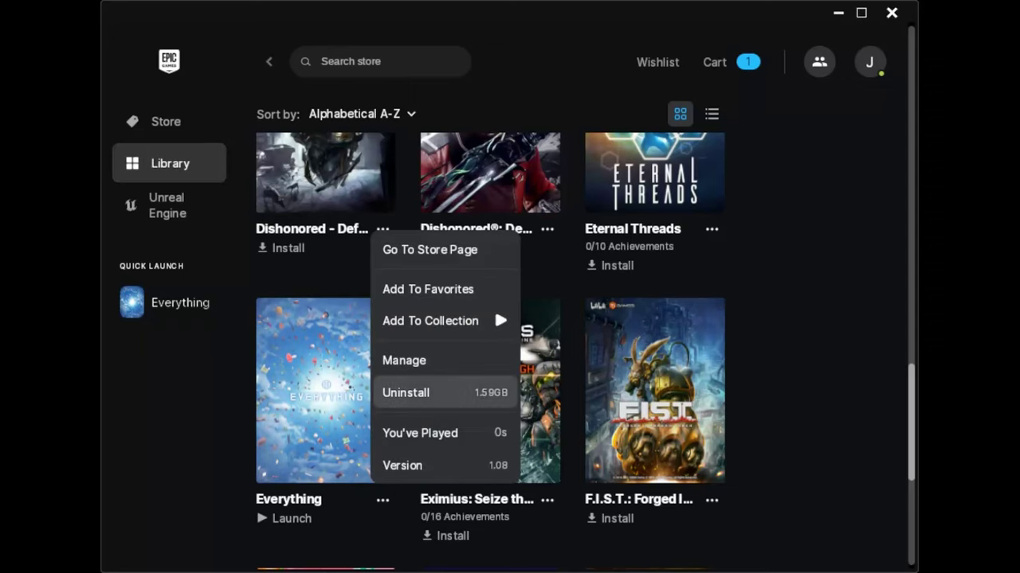
left_click(405, 392)
left_click(705, 255)
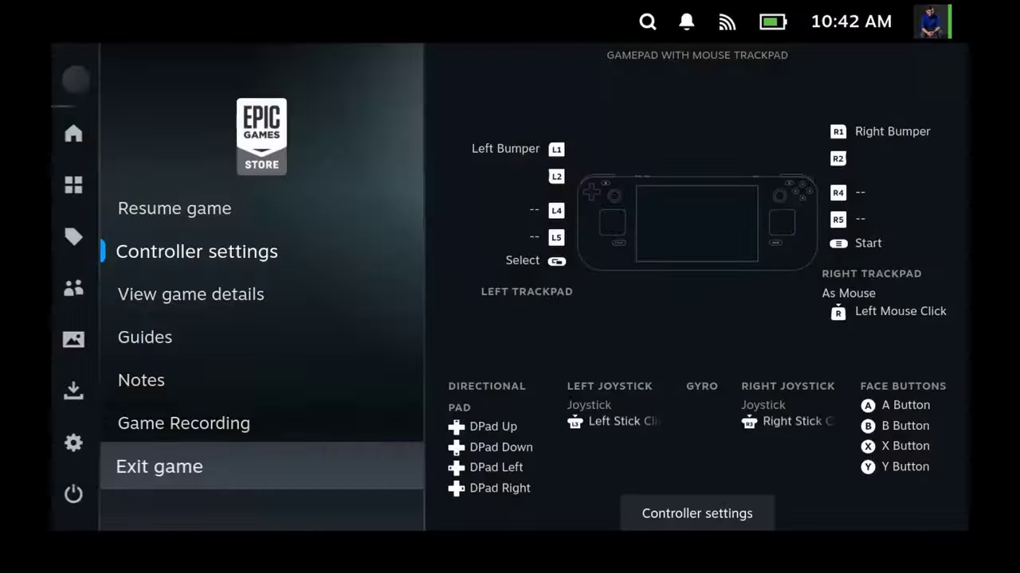
key("Return")
key("Return")
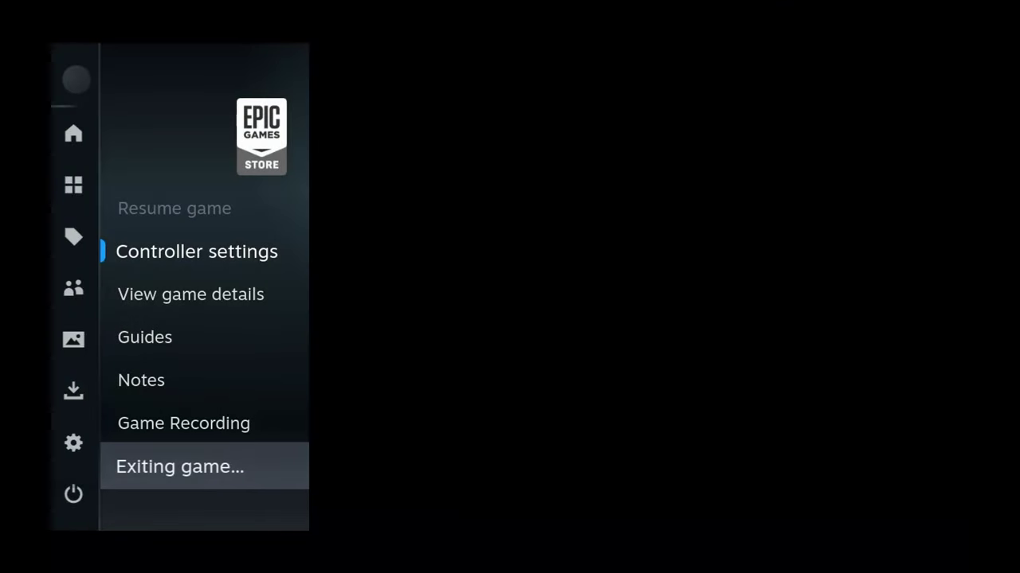
- Run another NonSteamLaunchers Manual Scan from the Non-Steam library
key("Escape")
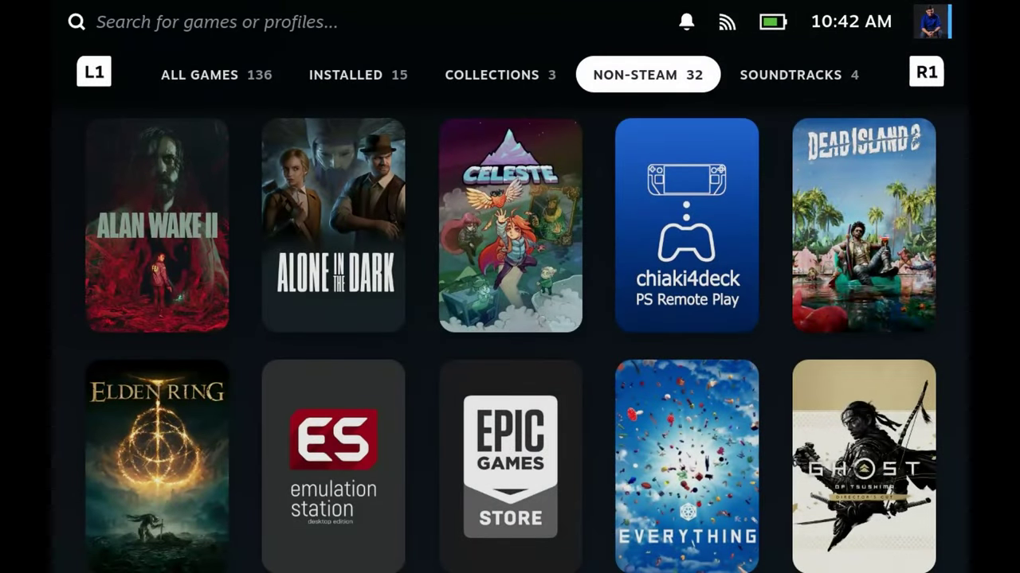
key("Down")
key("ctrl+2")
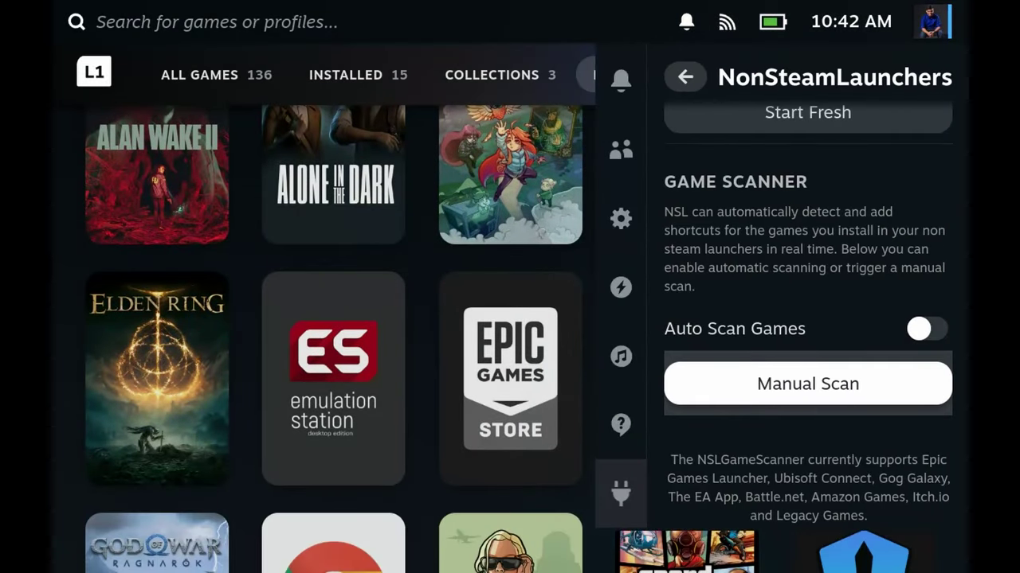
key("Return")
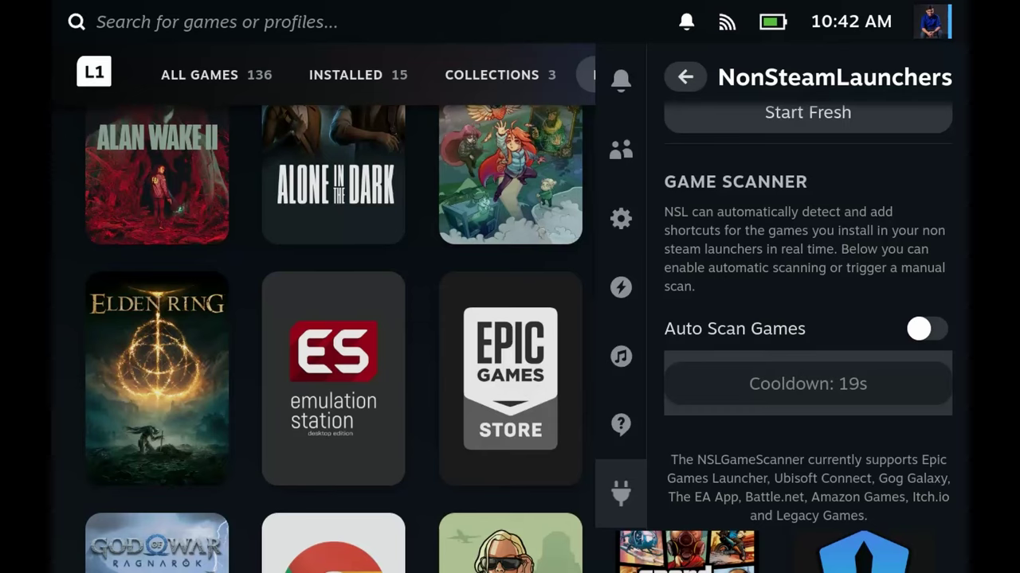
key("Escape")
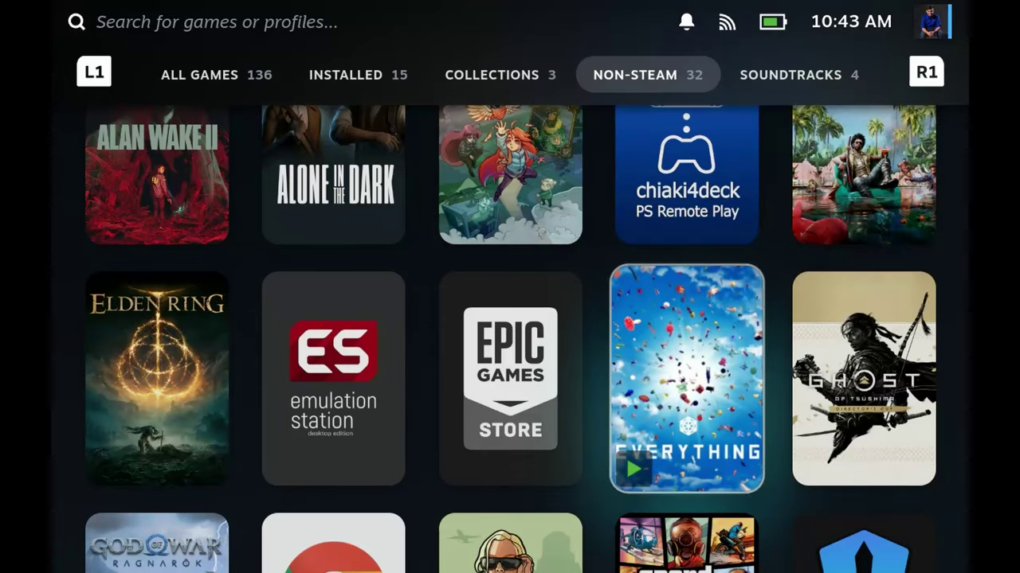
- Open Everything and exit the running game
key("Return")
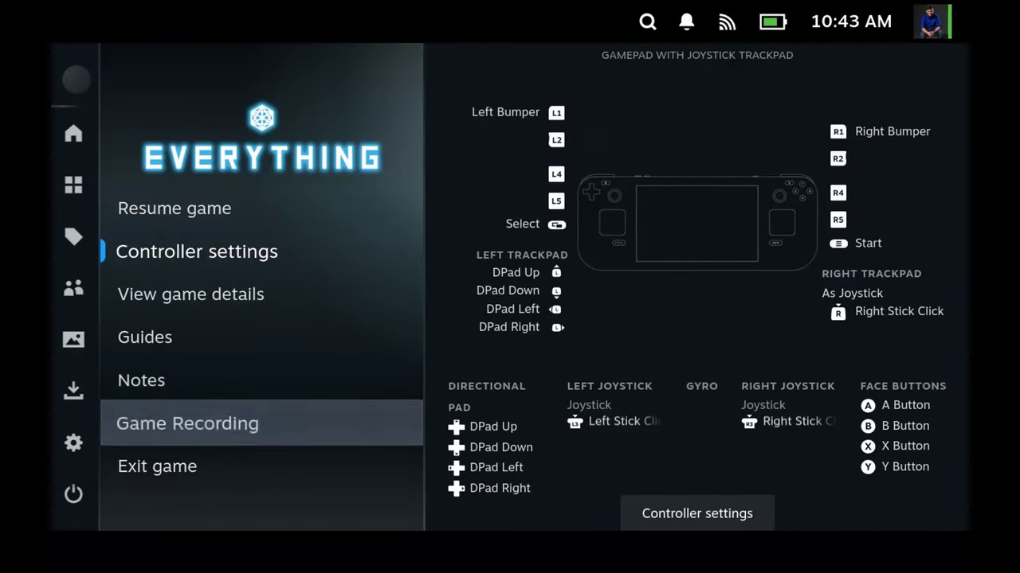
key("Down")
key("Return")
key("Return")
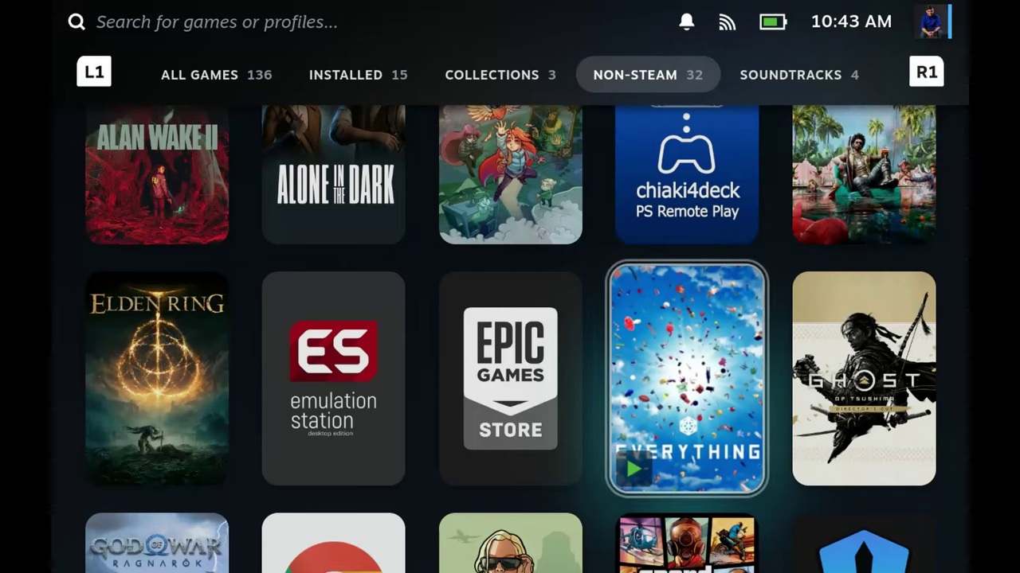
- Remove the Everything shortcut from the Non-Steam library, leaving 31 titles
key("Menu")
key("Down")
key("Down")
key("Down")
key("Right")
key("Down")
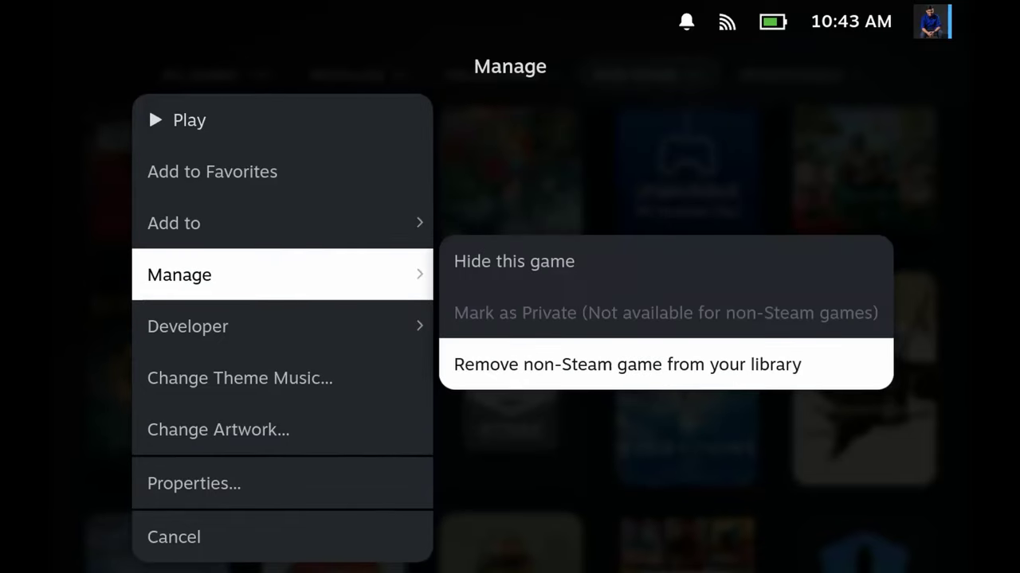
key("Return")
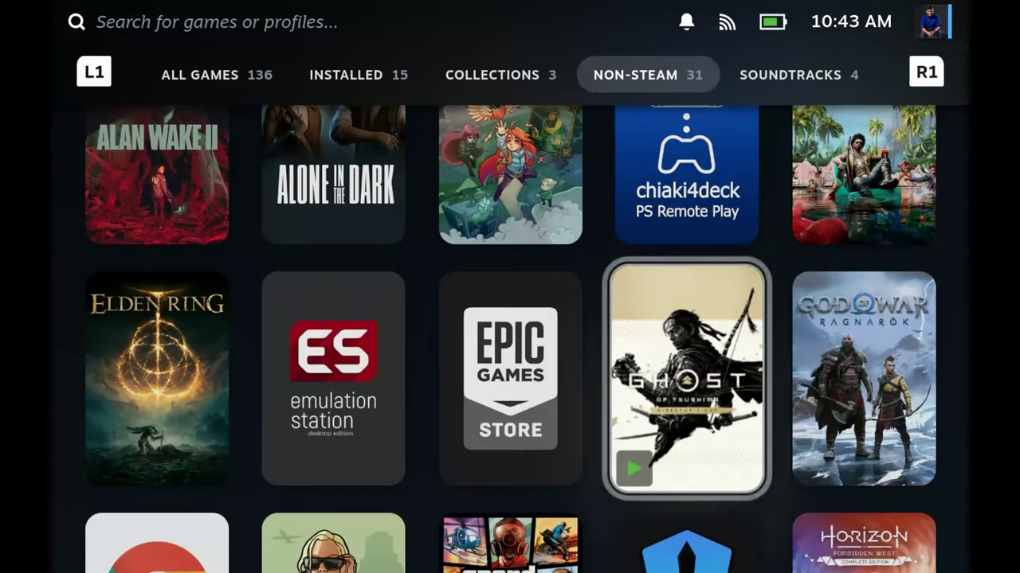
key("Left")
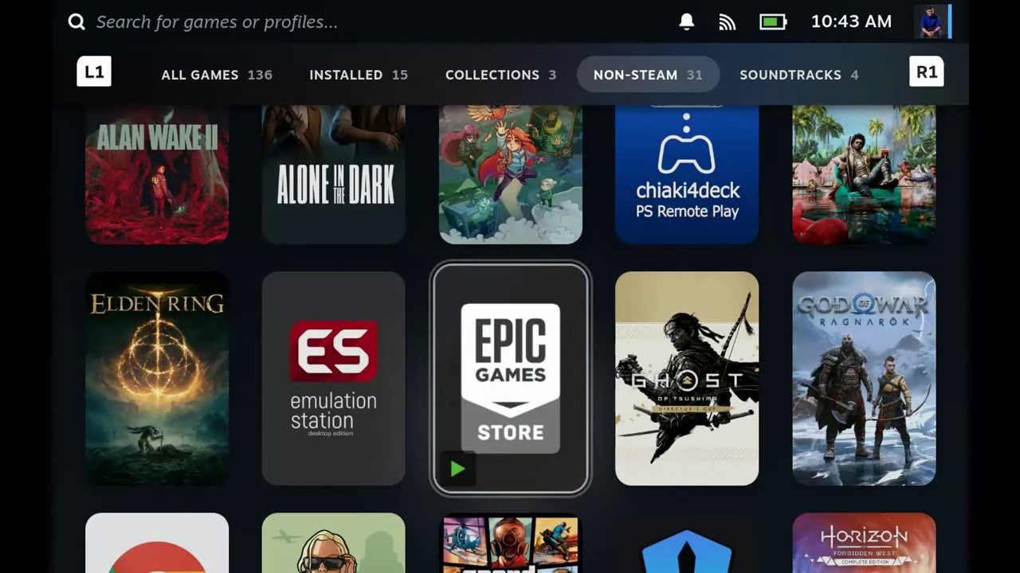
key("ctrl+2")
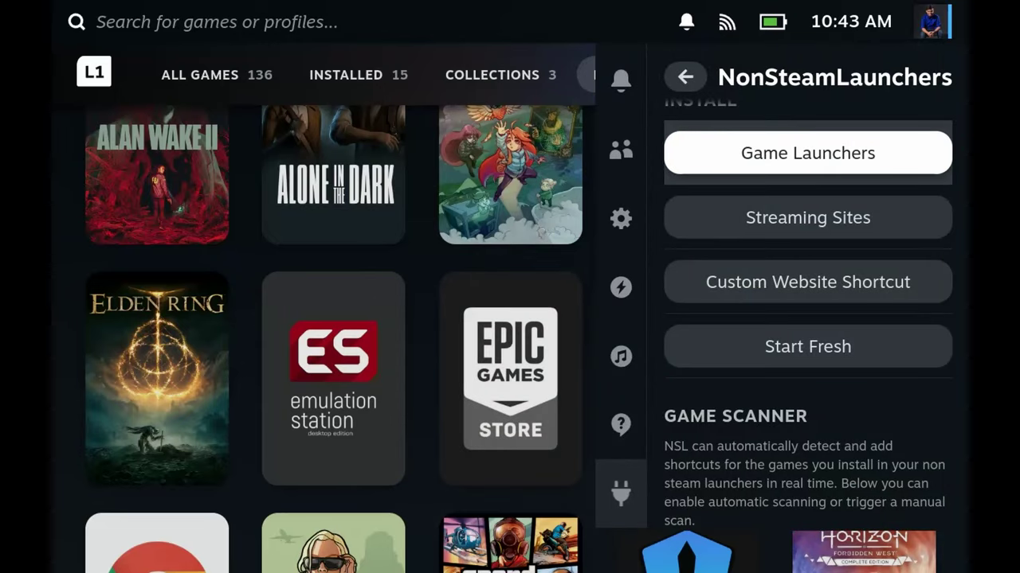
- Uninstall the Epic Games launcher from NonSteamLaunchers' Game Launchers list and close the panel
key("Return")
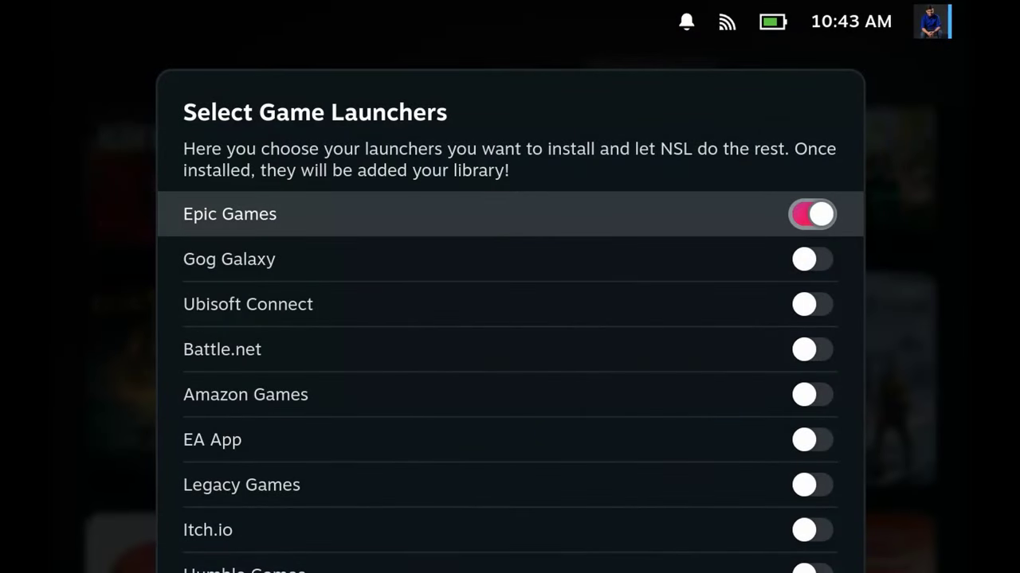
key("Down")
key("Down")
key("Down")
key("Down")
key("Down")
key("Down")
key("Down")
key("Down")
key("Down")
key("Down")
key("Down")
key("Down")
key("Left")
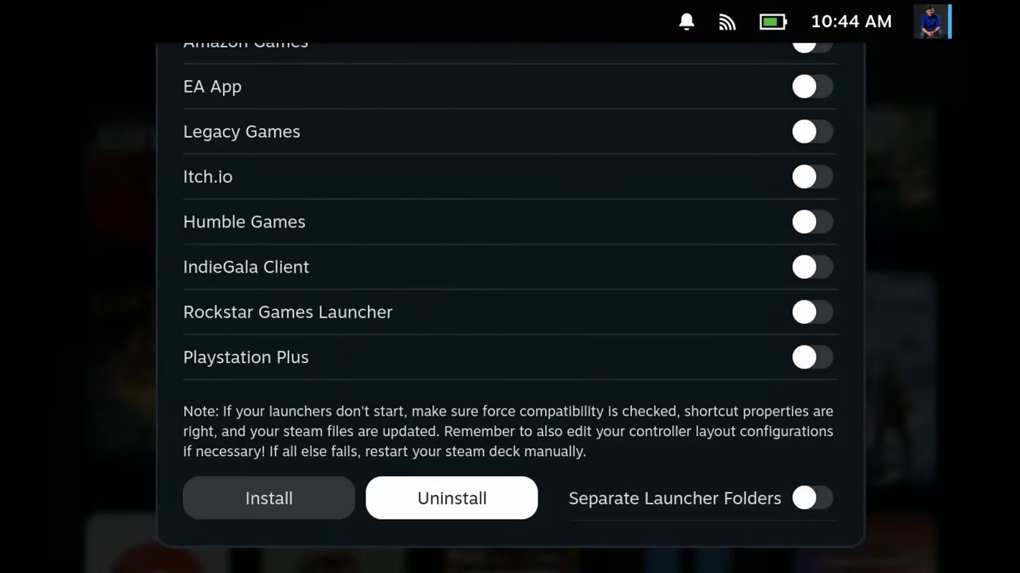
key("Return")
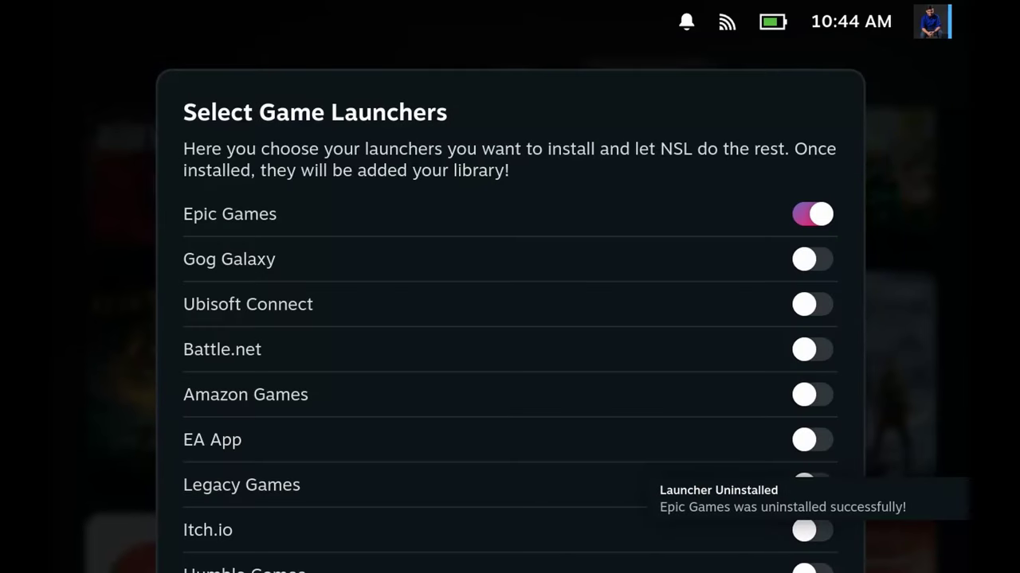
key("Escape")
key("Escape")
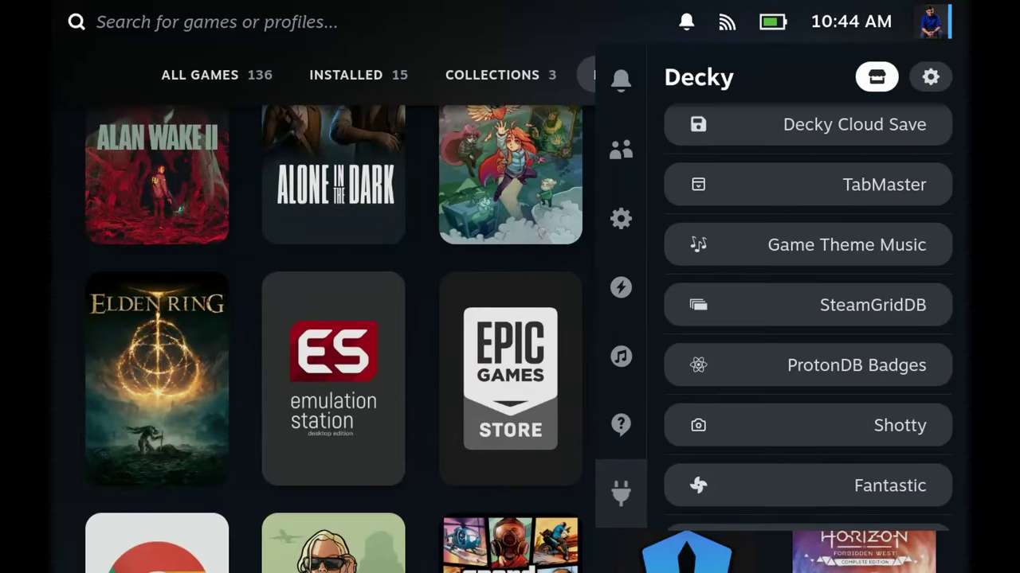
key("Escape")
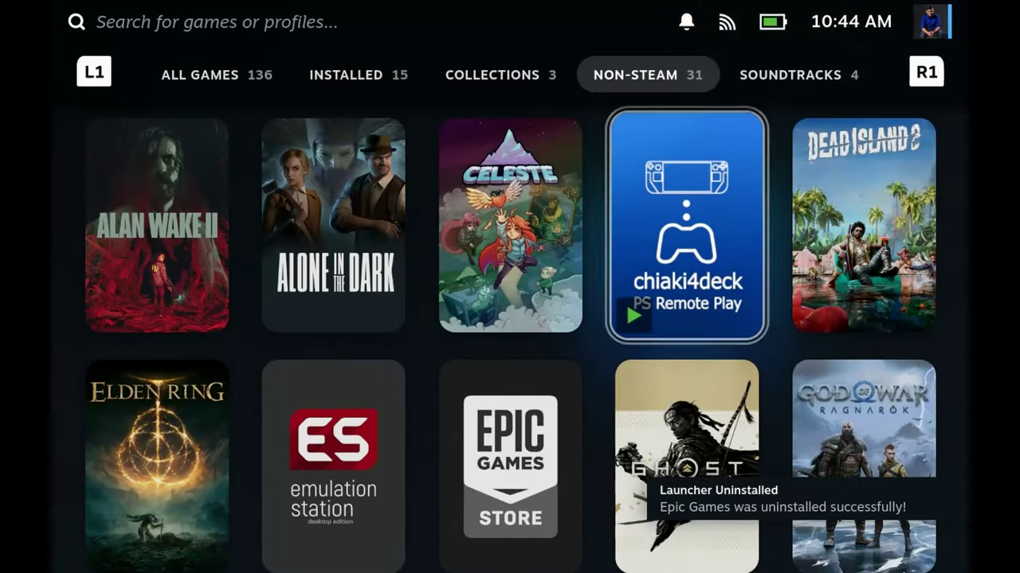
- Open the Epic Games Store shortcut's page and bring up its management options
key("Down")
key("Left")
key("Return")
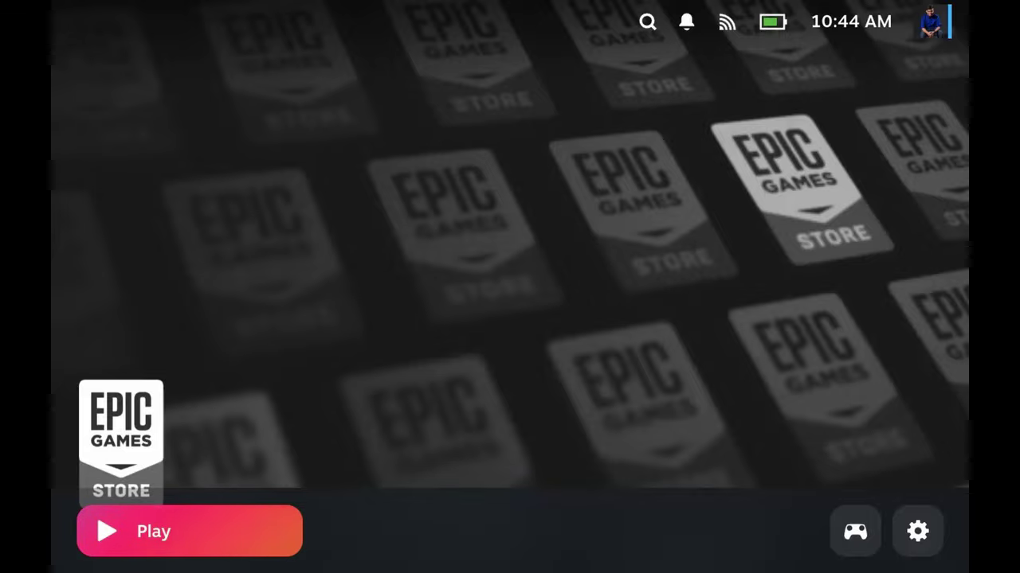
key("Menu")
key("Down")
key("Down")
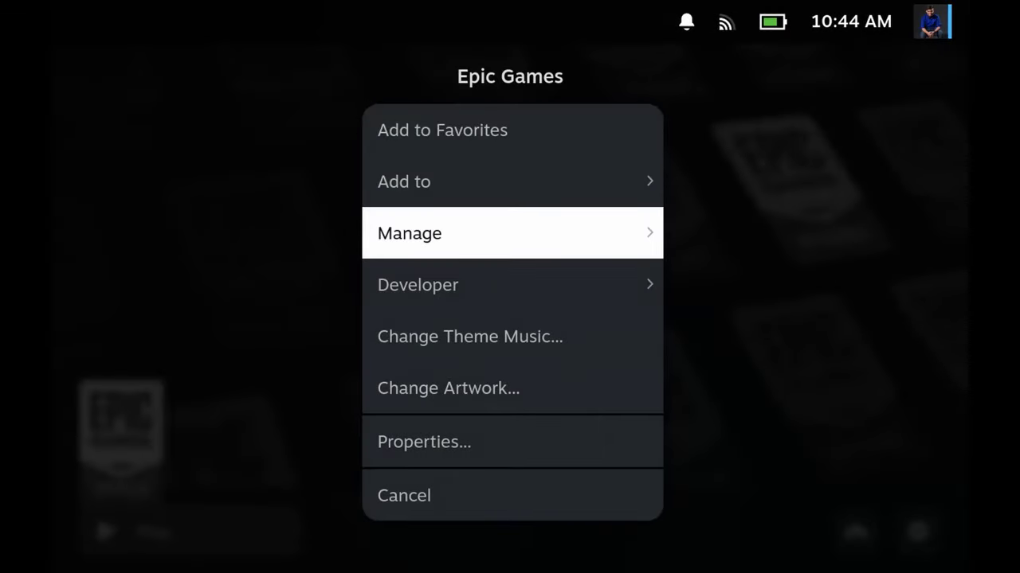